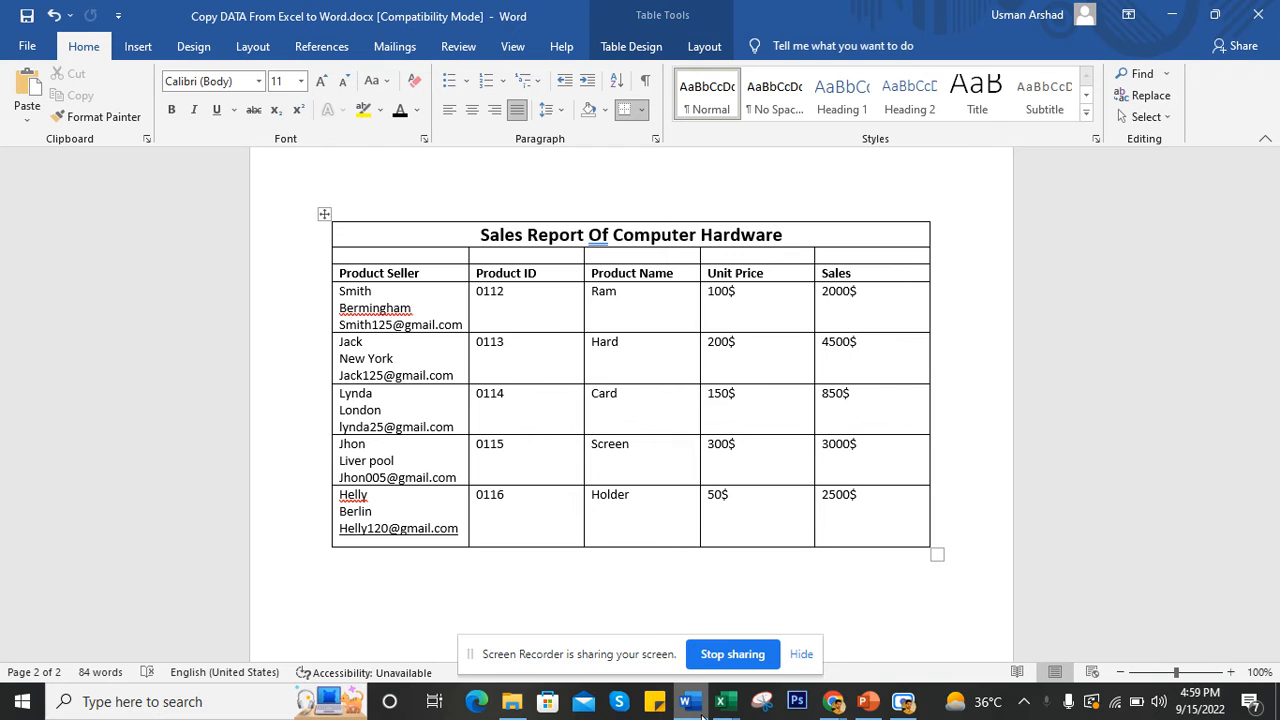
{"action": "left_click", "coordinate": [722, 703]}
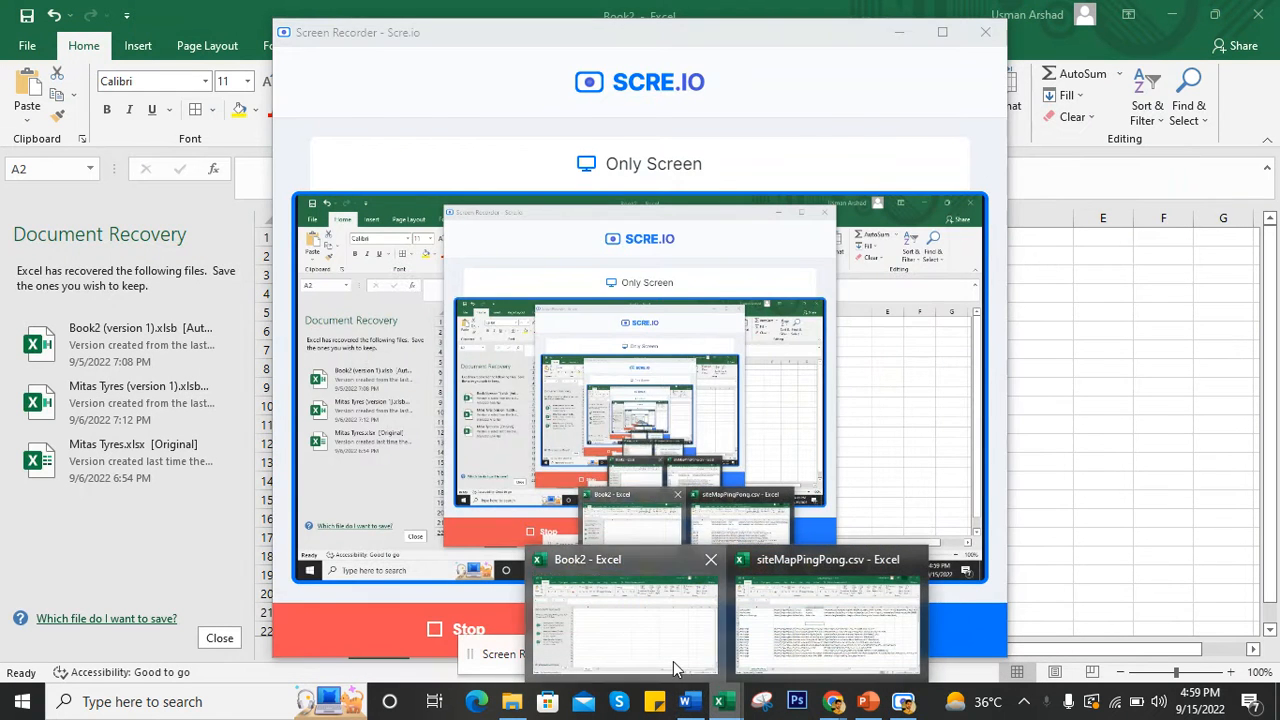
{"action": "left_click", "coordinate": [665, 645]}
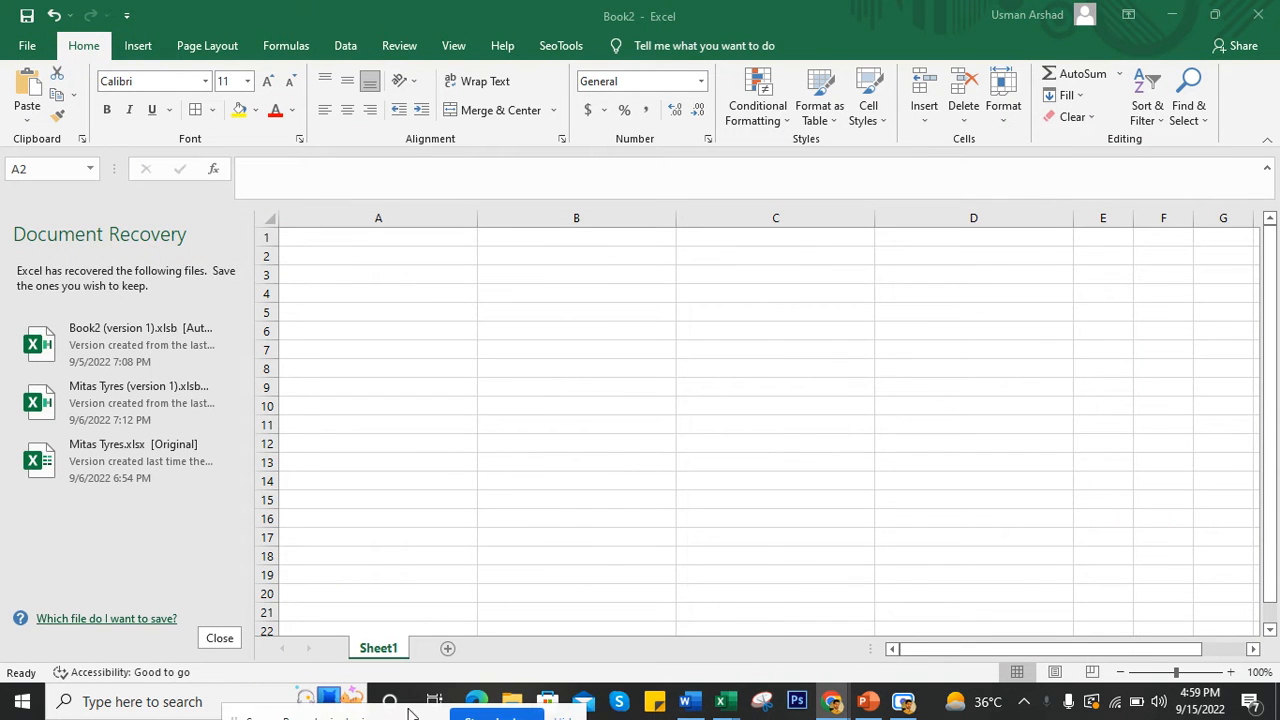
{"action": "left_click", "coordinate": [688, 703]}
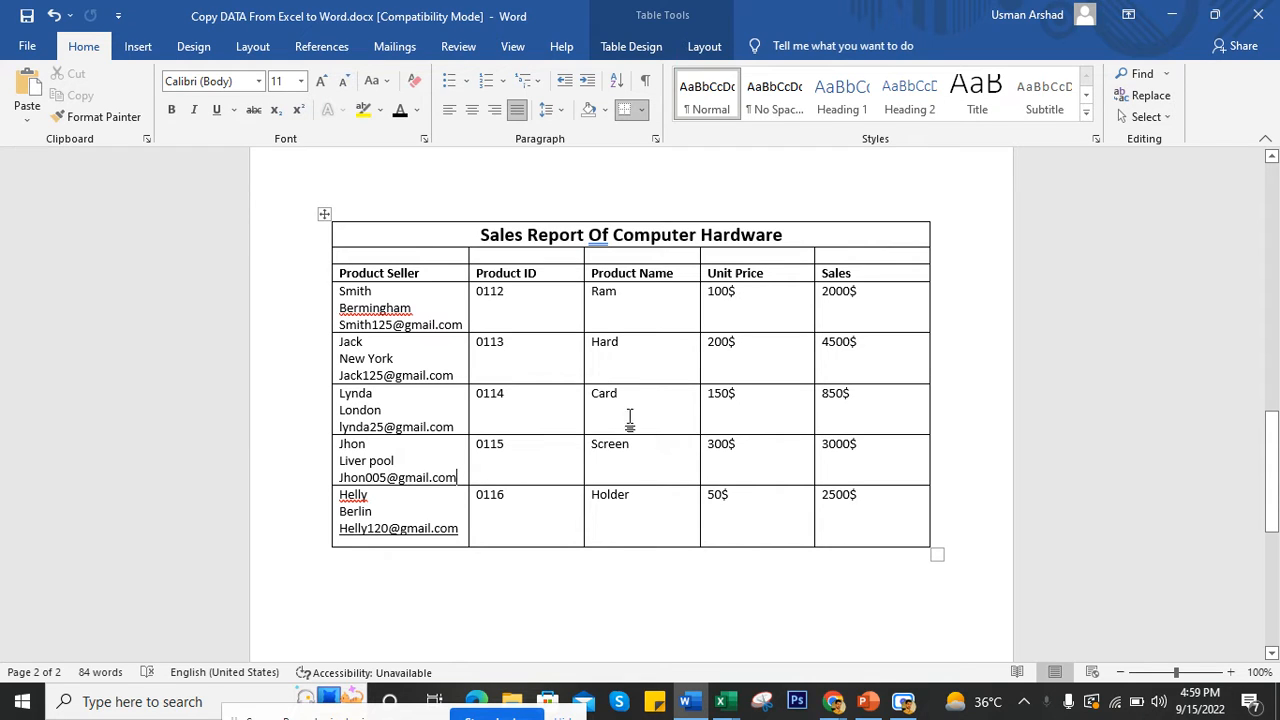
{"action": "left_click", "coordinate": [607, 377]}
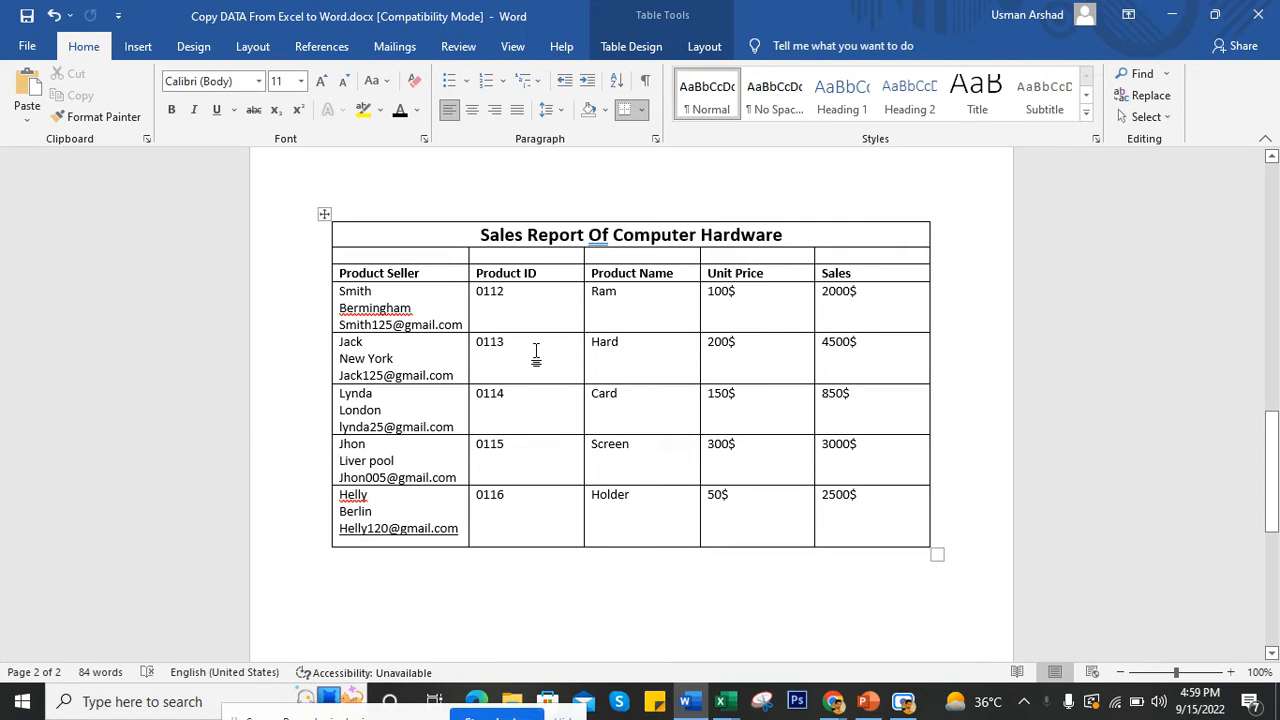
{"action": "left_click", "coordinate": [452, 356]}
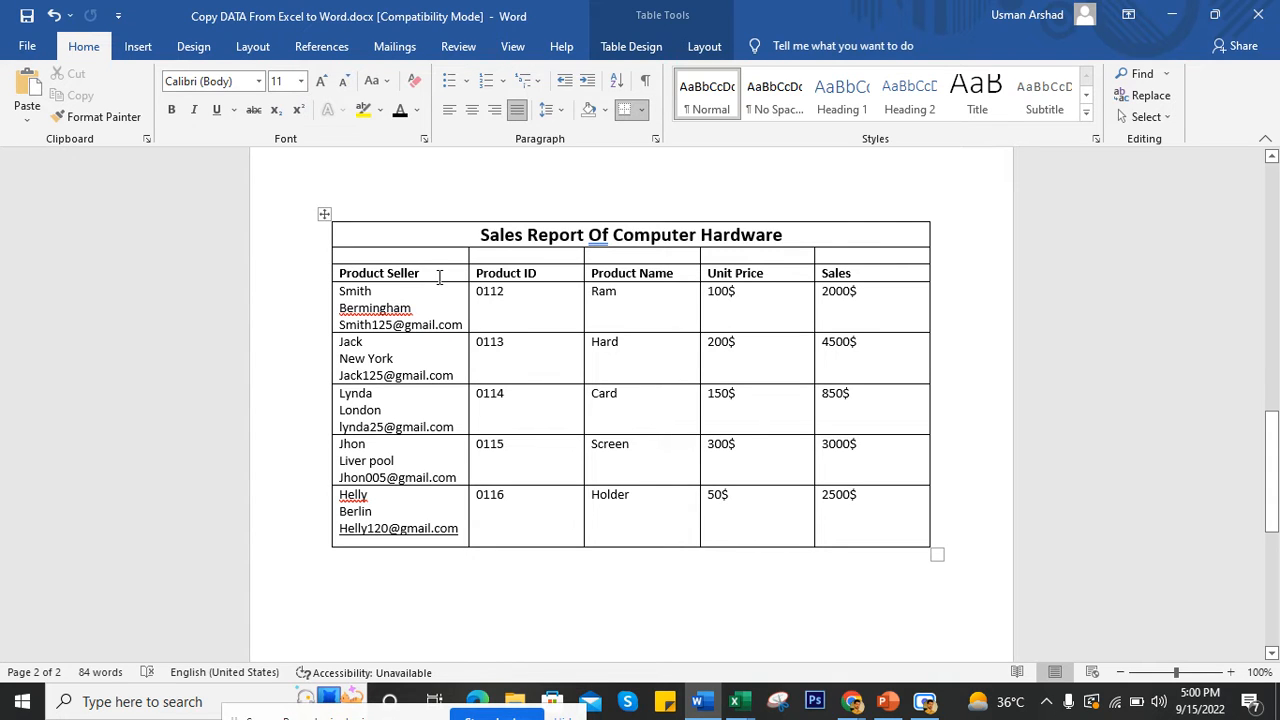
{"action": "left_click", "coordinate": [669, 280]}
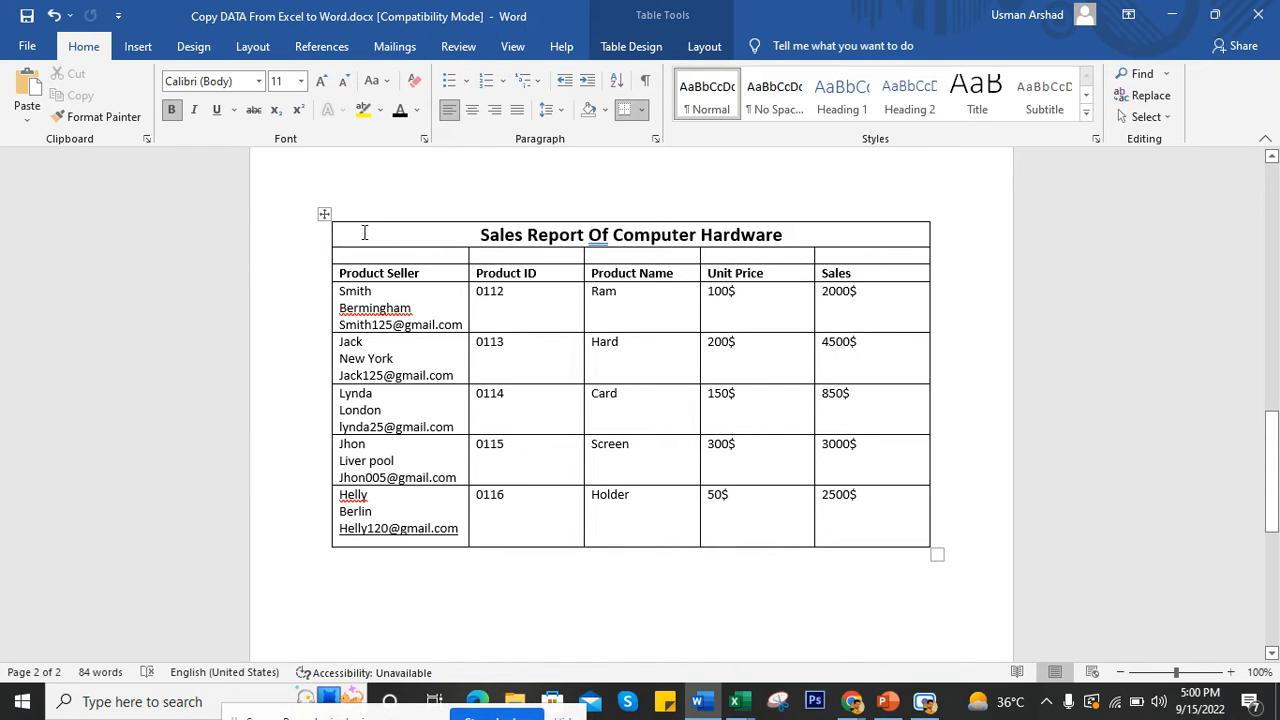
- Copy the whole Sales Report Of Computer Hardware table and paste it into the Book2 Excel workbook starting at cell A2
{"action": "left_click", "coordinate": [323, 214]}
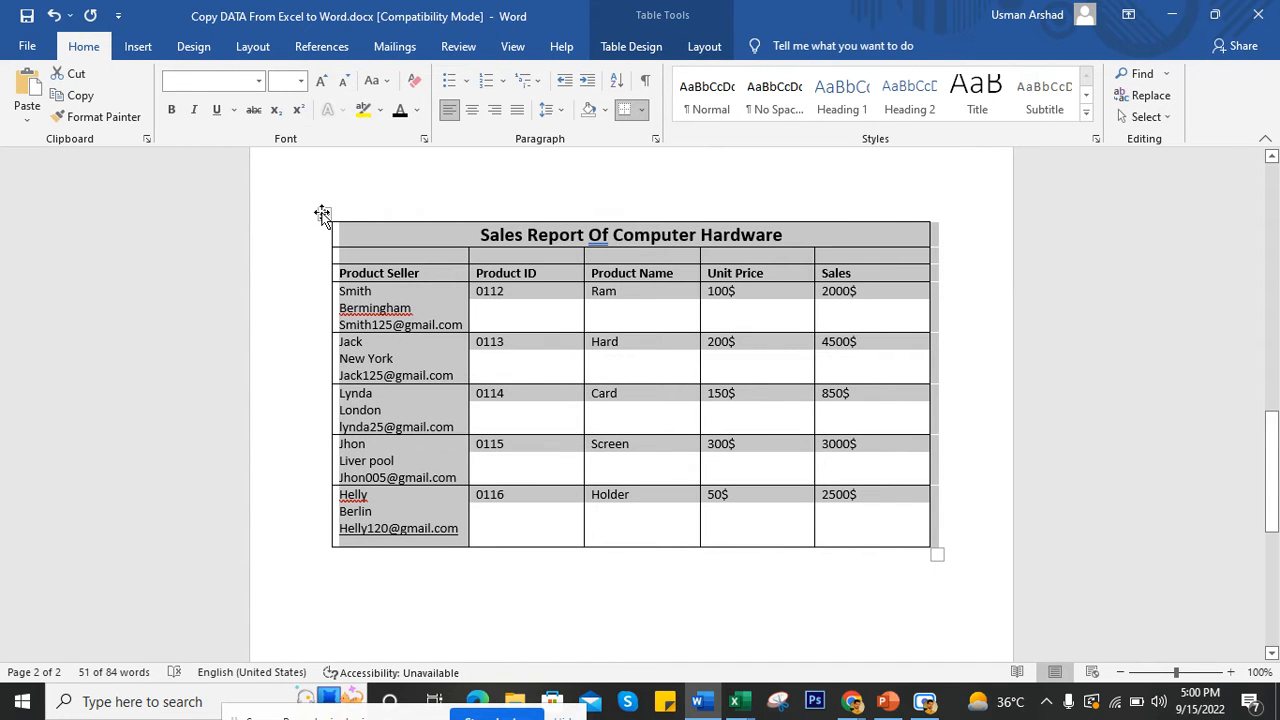
{"action": "left_click", "coordinate": [735, 701]}
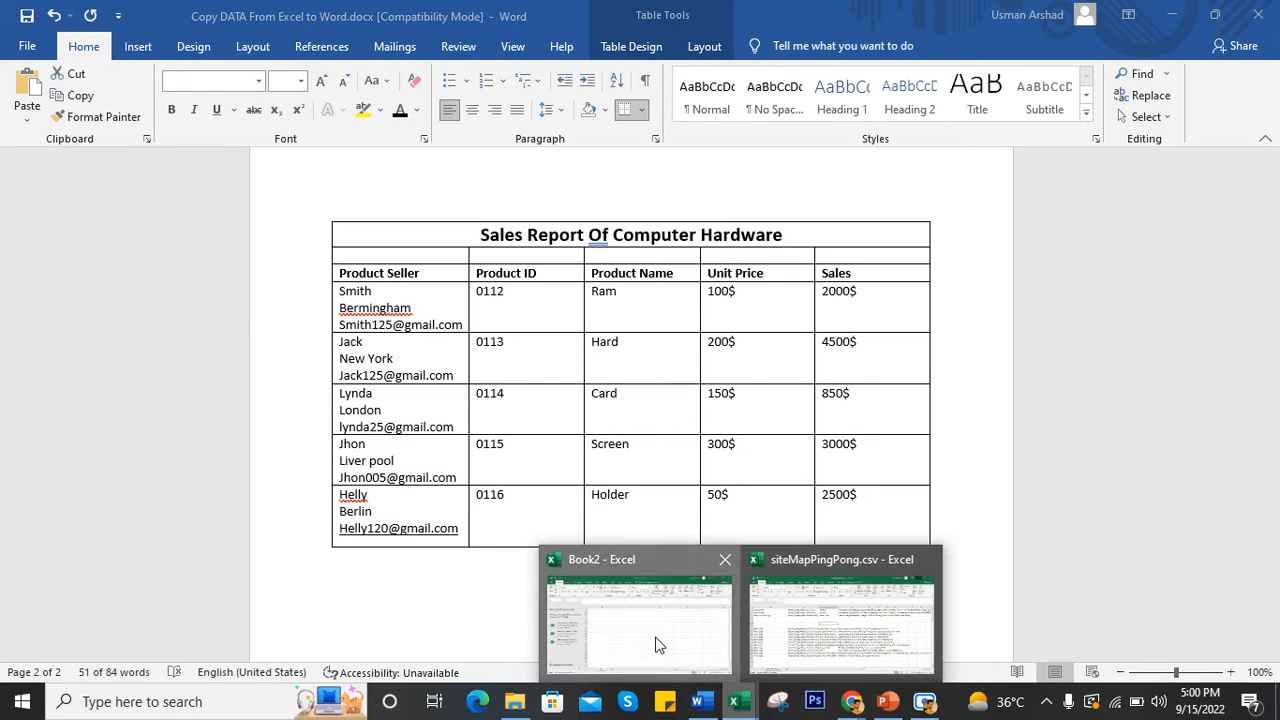
{"action": "left_click", "coordinate": [658, 645]}
{"action": "left_click", "coordinate": [413, 263]}
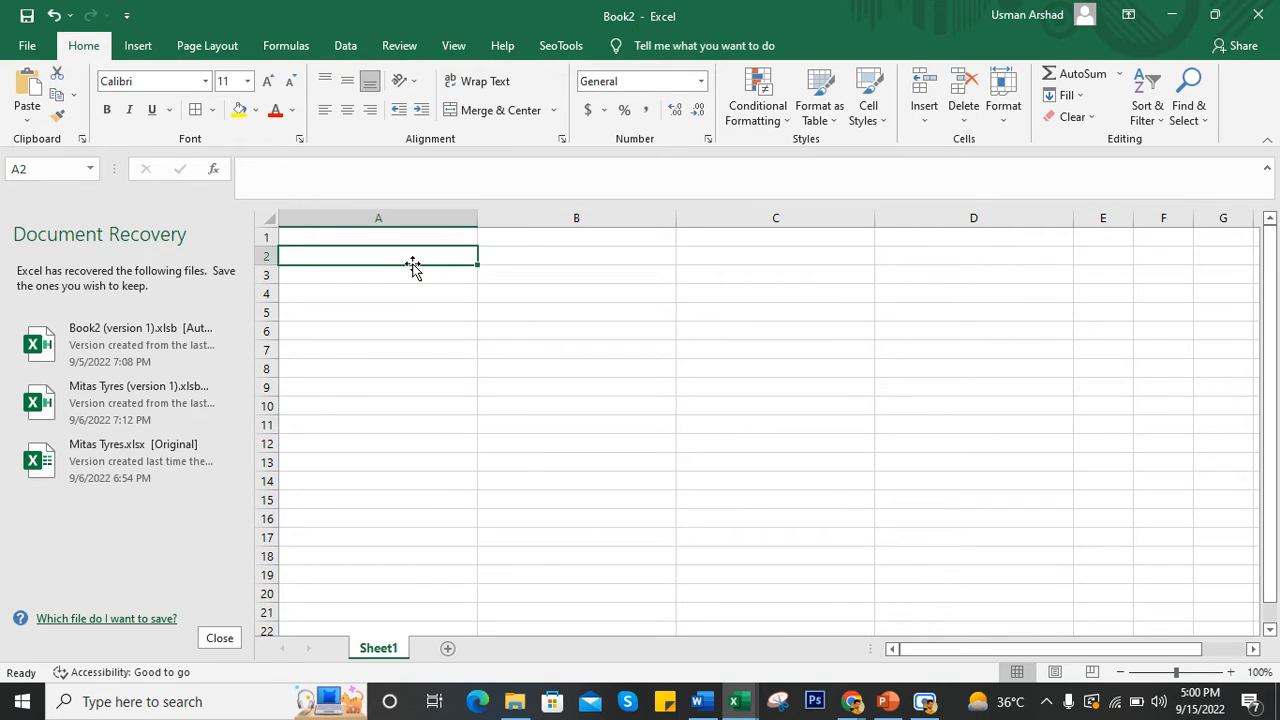
{"action": "key", "text": "ctrl+v"}
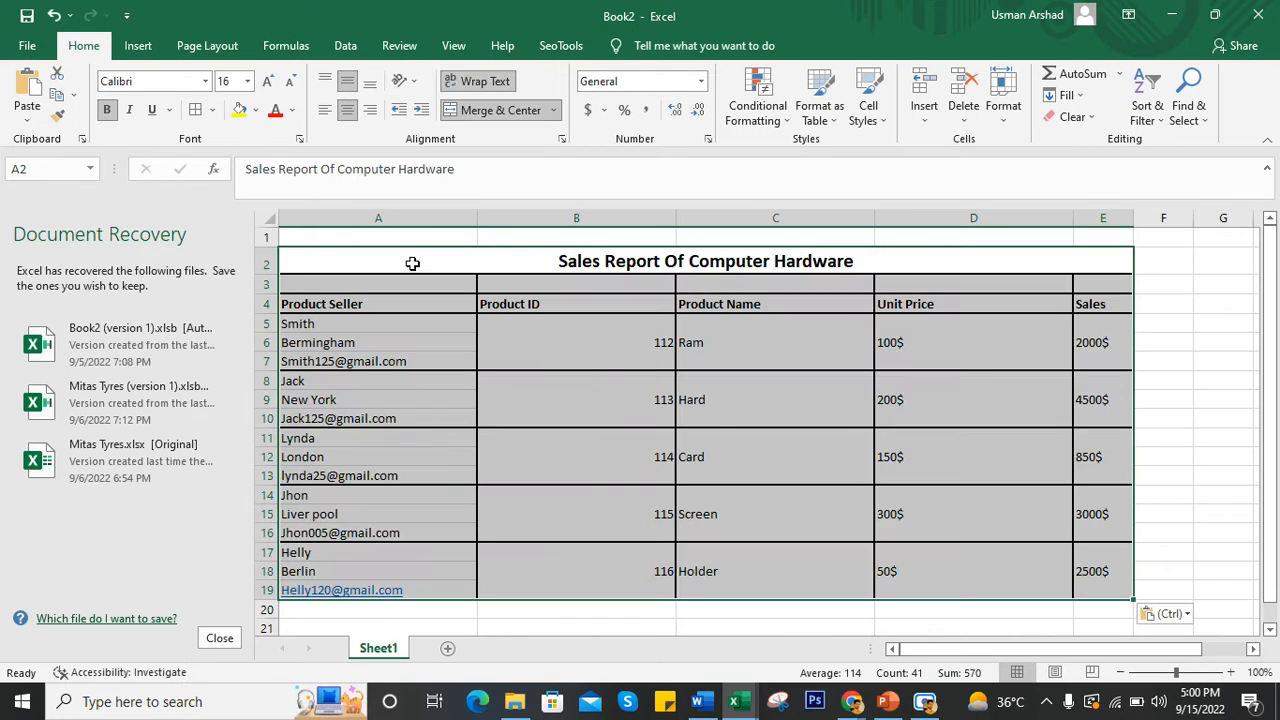
- Compare the first product seller's details in the pasted Excel rows with the same multi-line cell in the Word table
{"action": "left_click", "coordinate": [517, 319]}
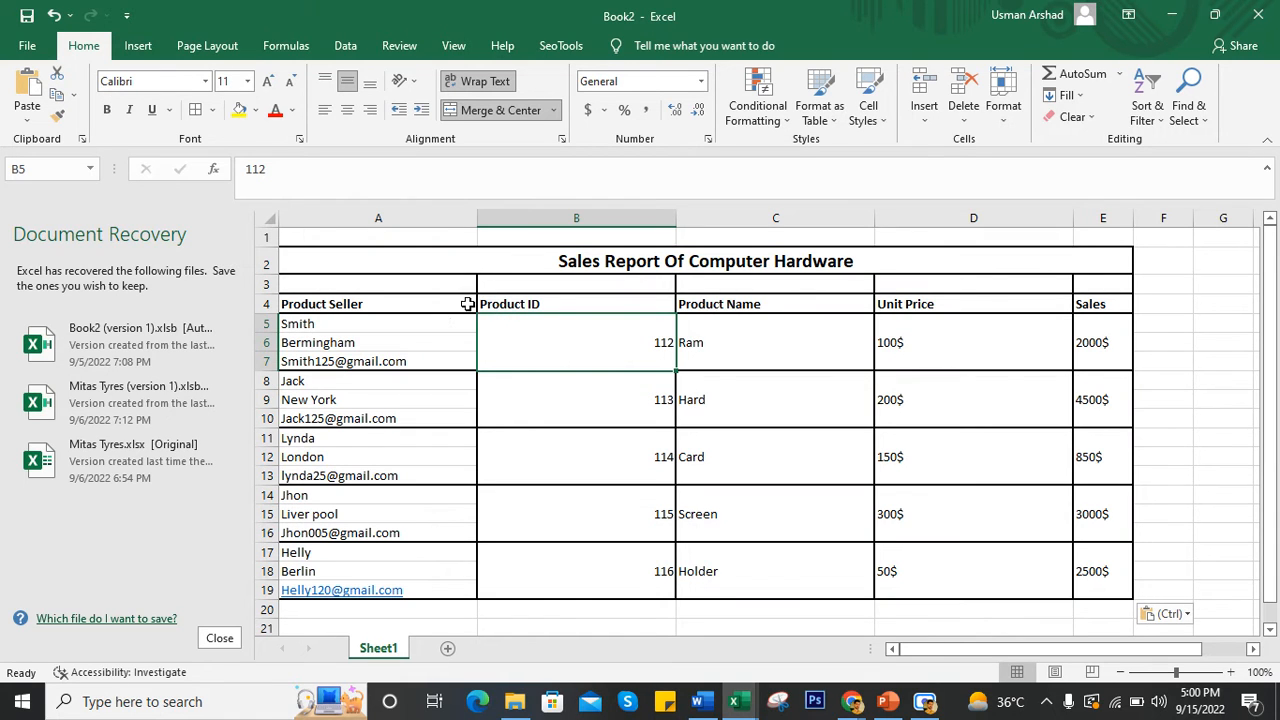
{"action": "left_click_drag", "start_coordinate": [443, 320], "coordinate": [438, 361]}
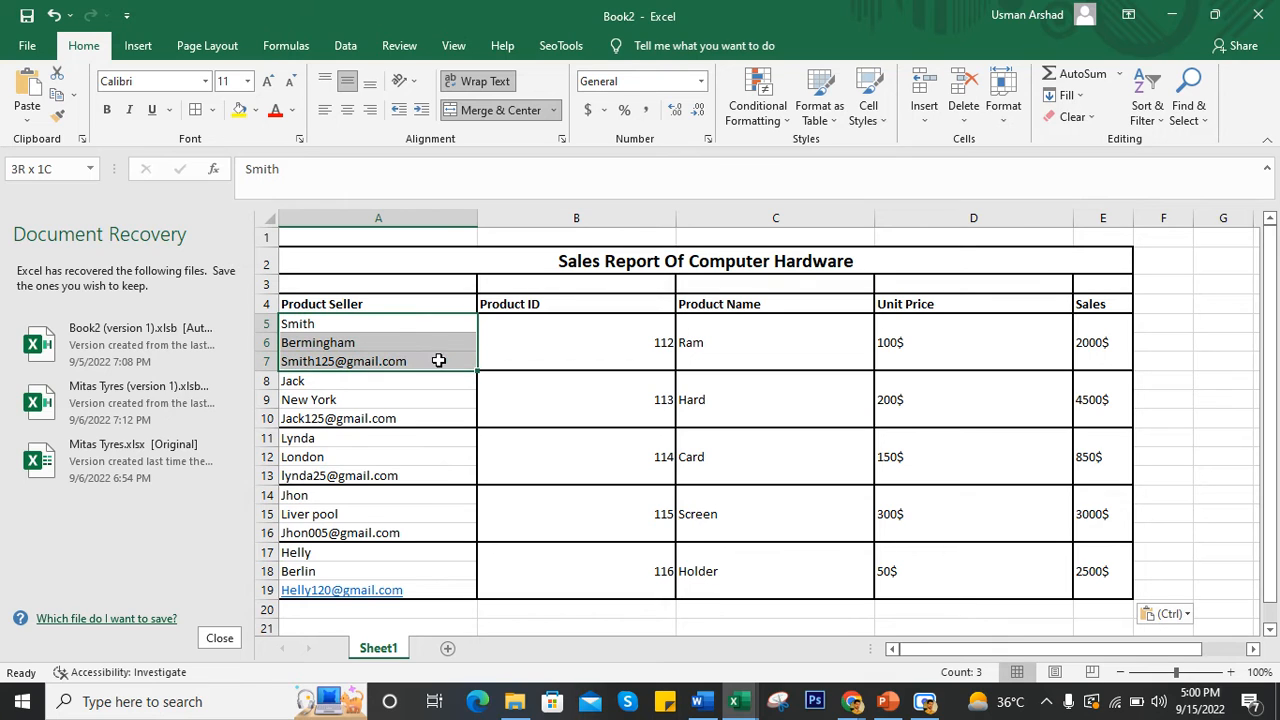
{"action": "left_click", "coordinate": [705, 703]}
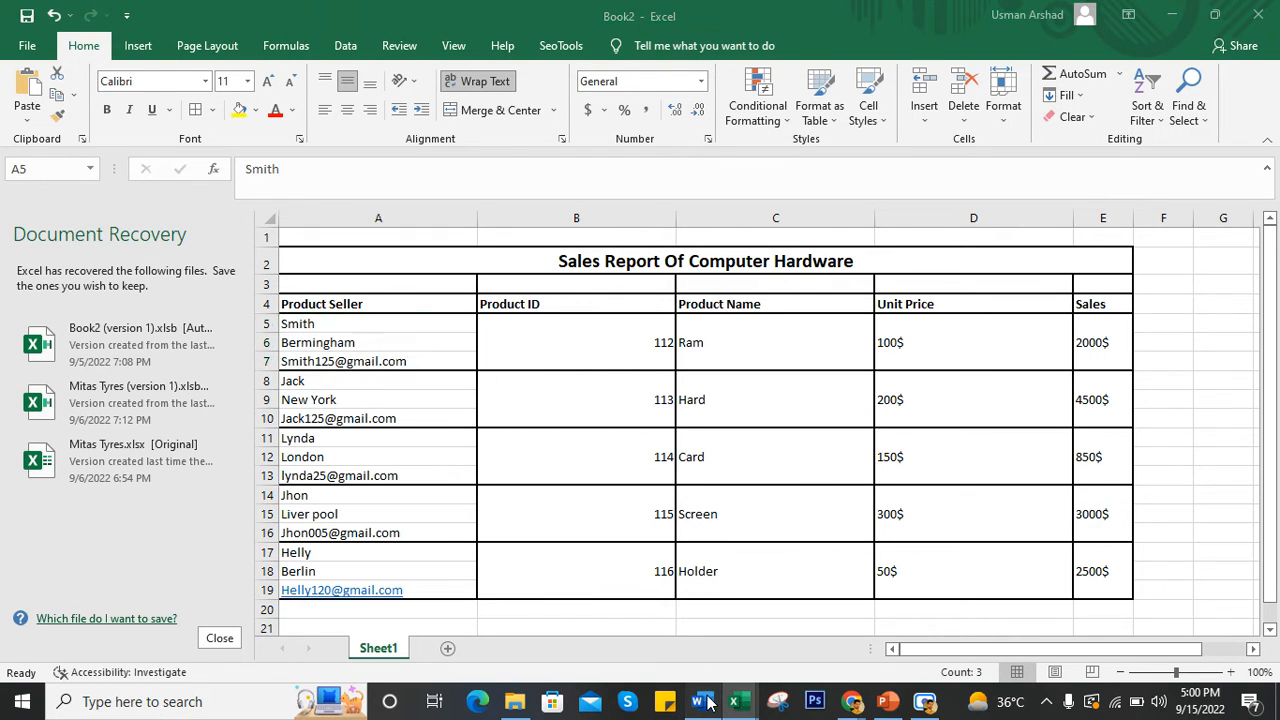
{"action": "left_click", "coordinate": [418, 312]}
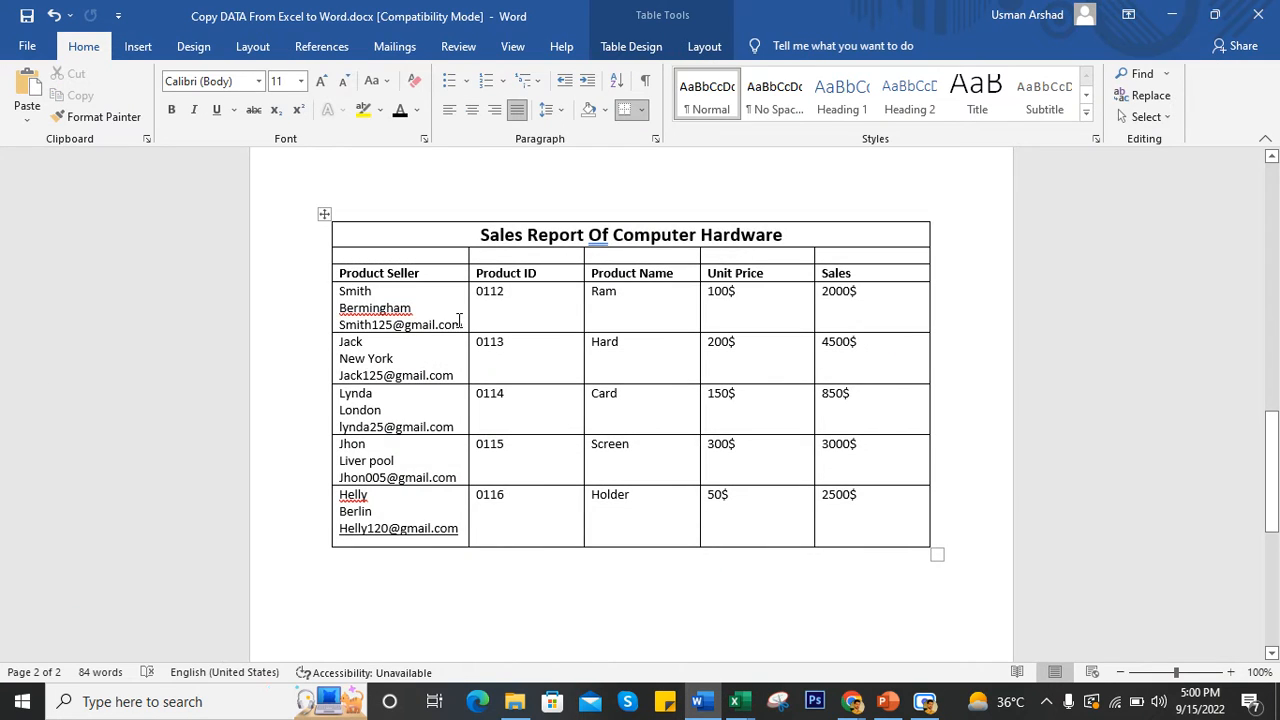
{"action": "left_click_drag", "start_coordinate": [463, 323], "coordinate": [344, 297]}
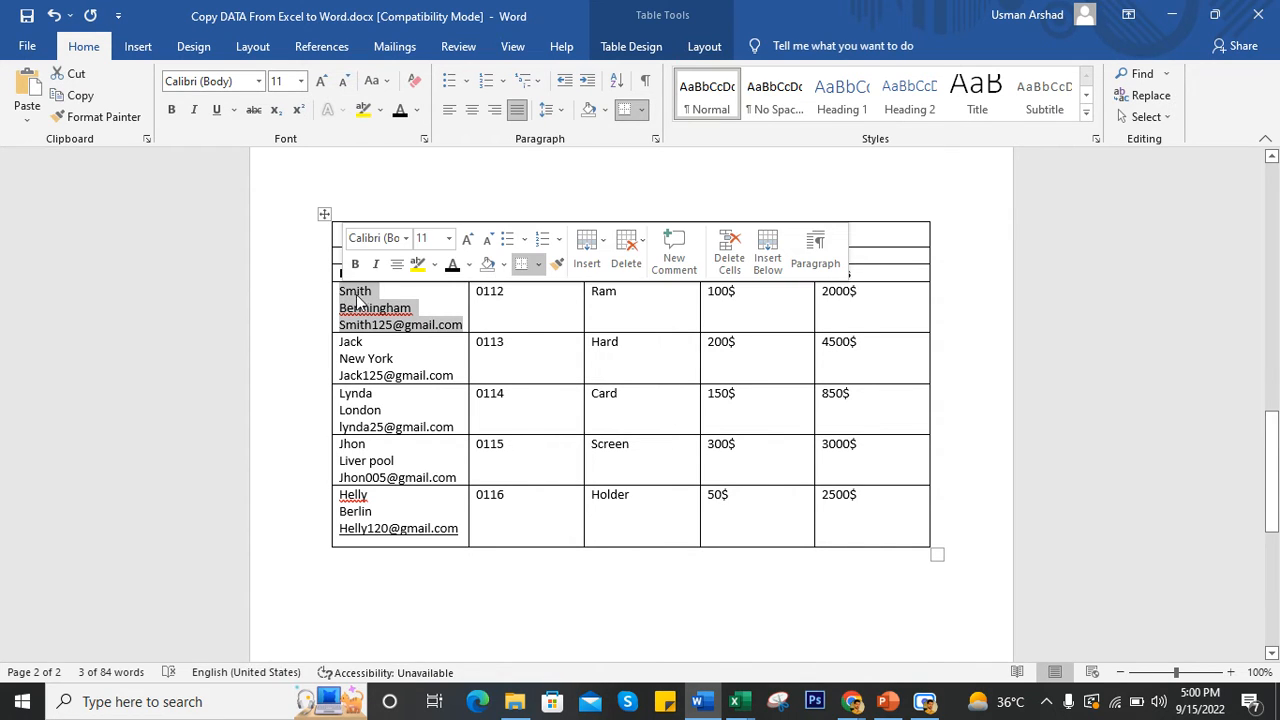
{"action": "left_click", "coordinate": [411, 308]}
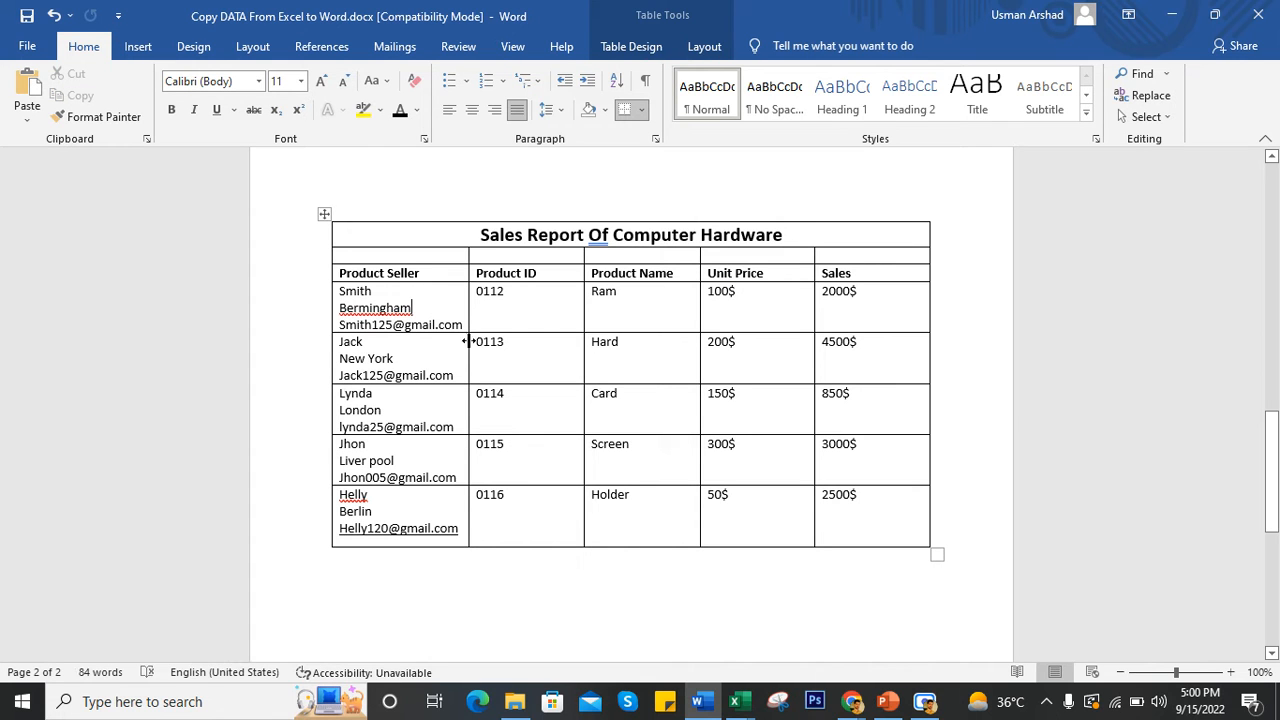
{"action": "left_click", "coordinate": [740, 705]}
{"action": "left_click", "coordinate": [651, 632]}
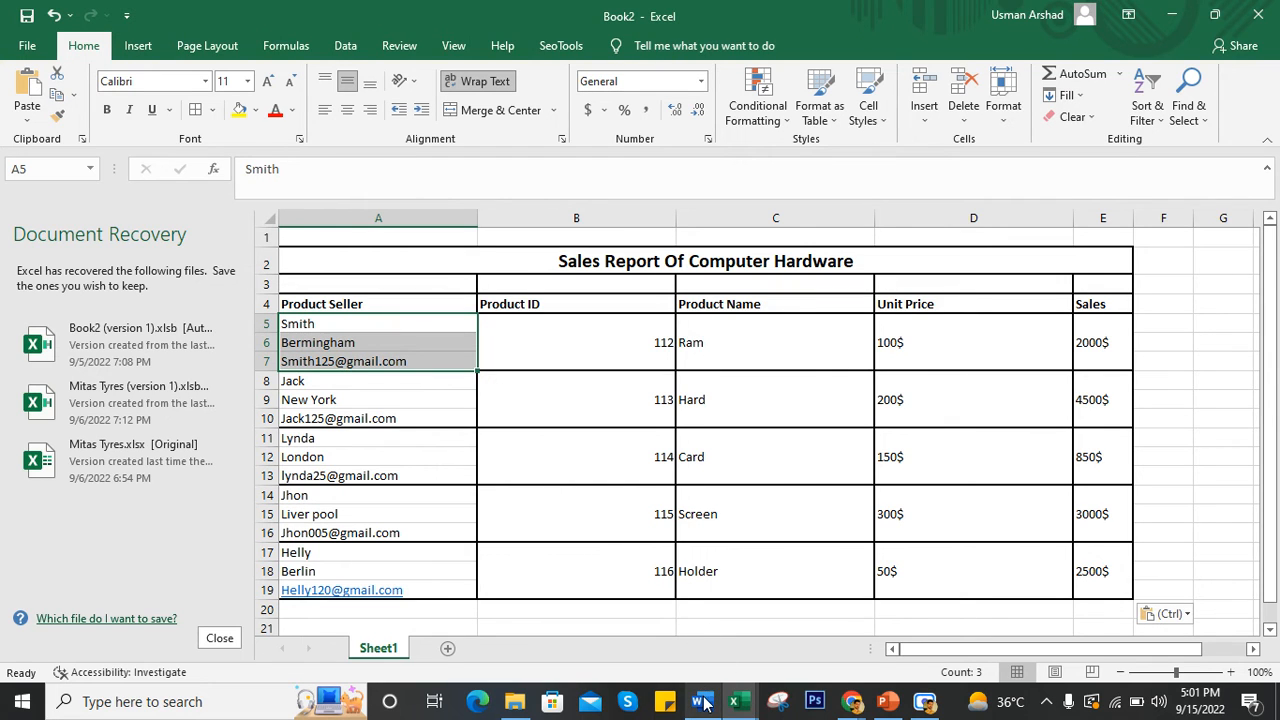
{"action": "left_click", "coordinate": [651, 500]}
{"action": "left_click_drag", "start_coordinate": [430, 258], "coordinate": [503, 414]}
{"action": "left_click", "coordinate": [700, 701]}
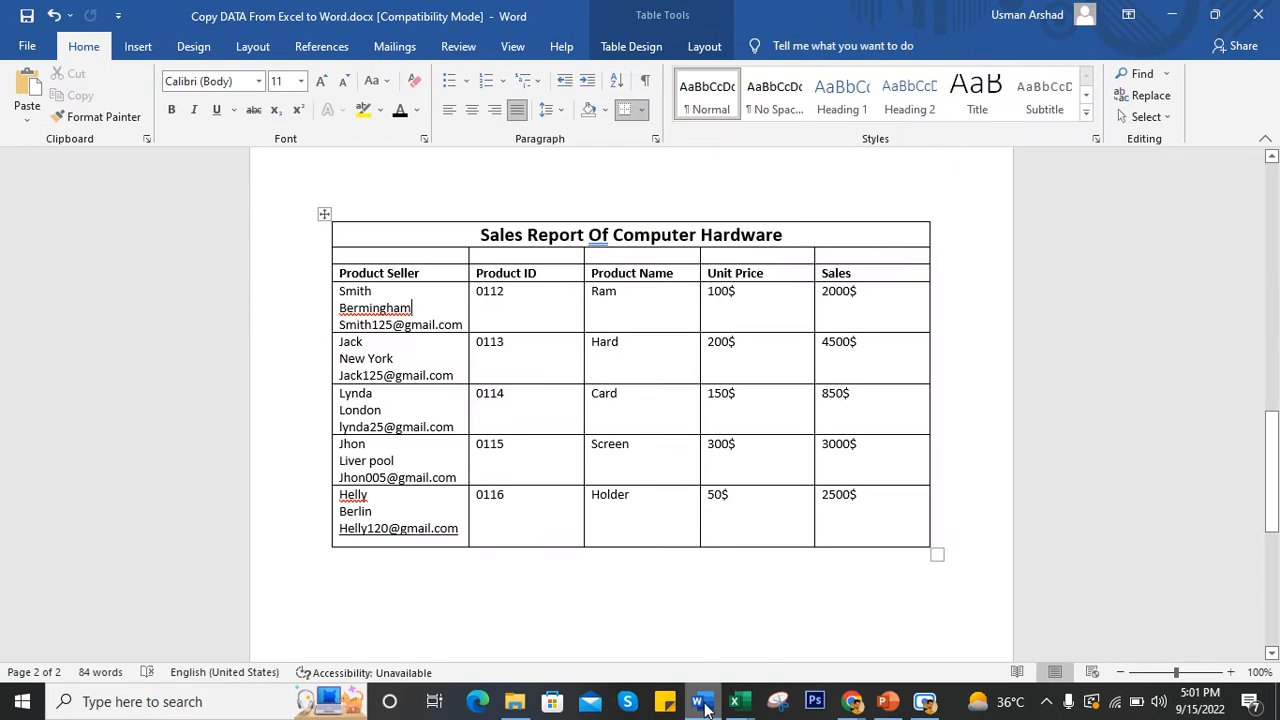
- Switch on the display of paragraph marks and other hidden formatting symbols in the Word document
{"action": "left_click", "coordinate": [374, 230]}
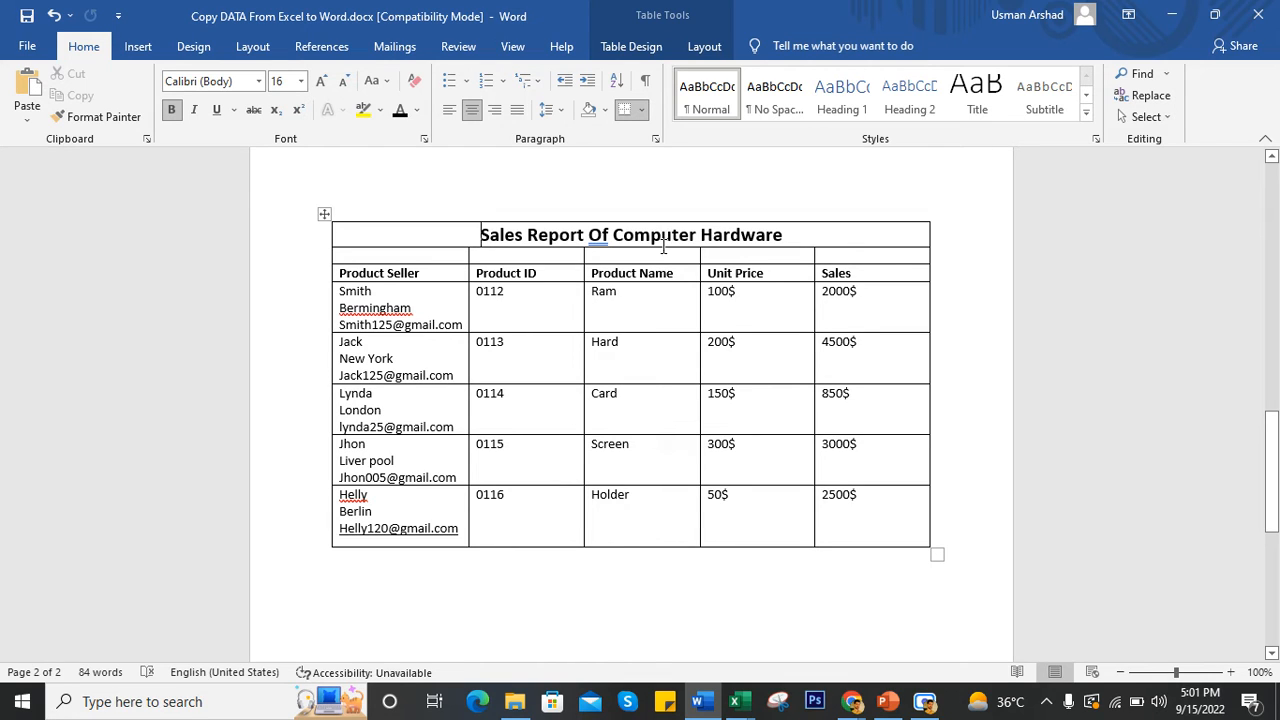
{"action": "left_click", "coordinate": [645, 80]}
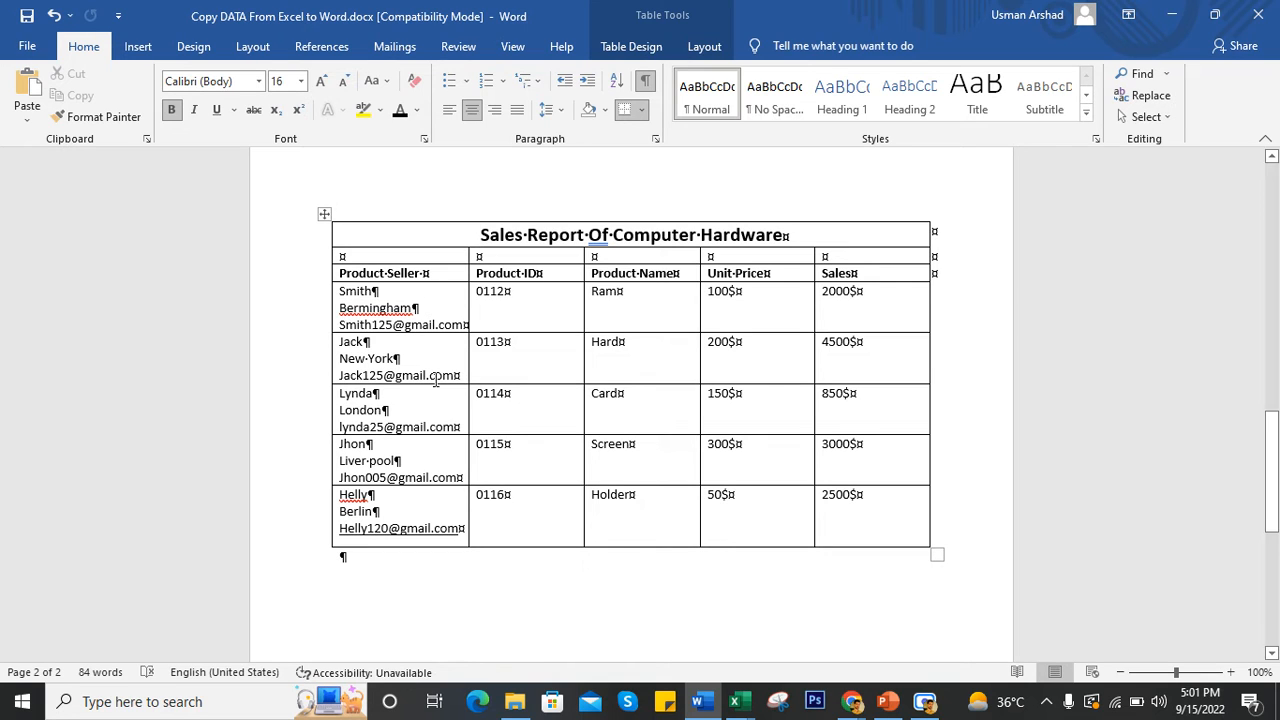
{"action": "left_click", "coordinate": [456, 466]}
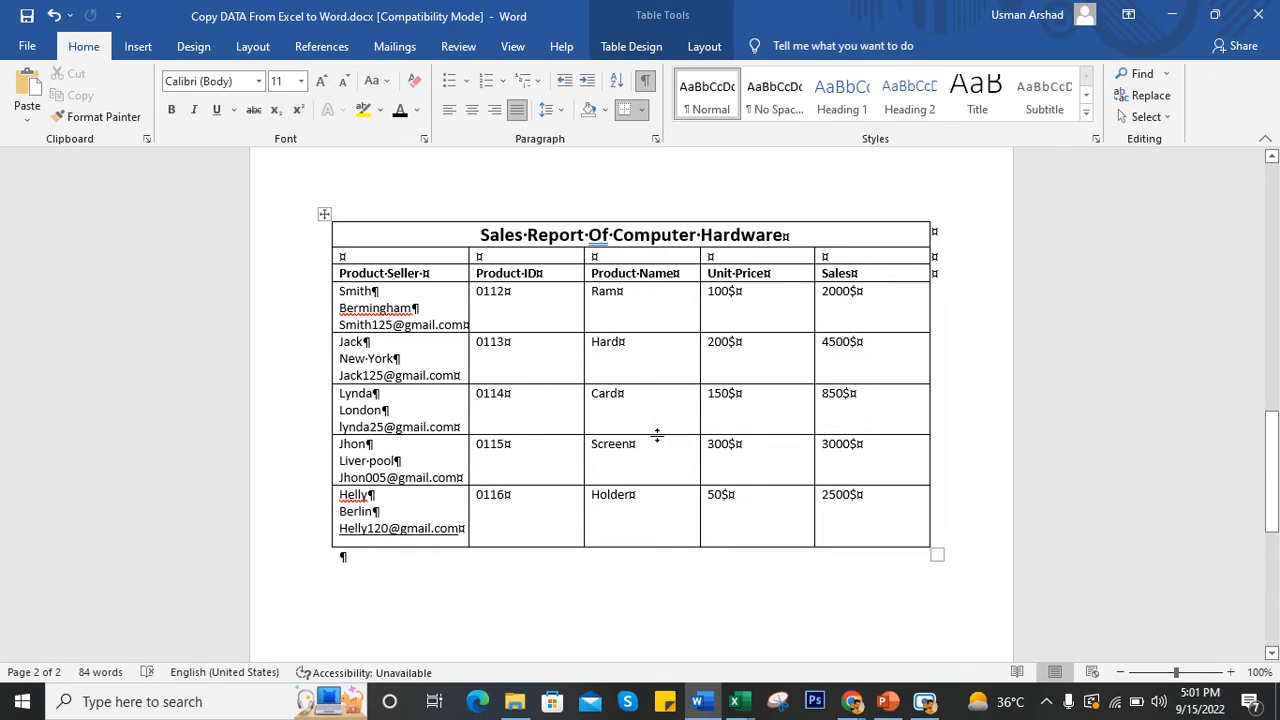
{"action": "left_click", "coordinate": [484, 430]}
- Open Find and Replace and enter ^p as the text to find
{"action": "key", "text": "ctrl+h"}
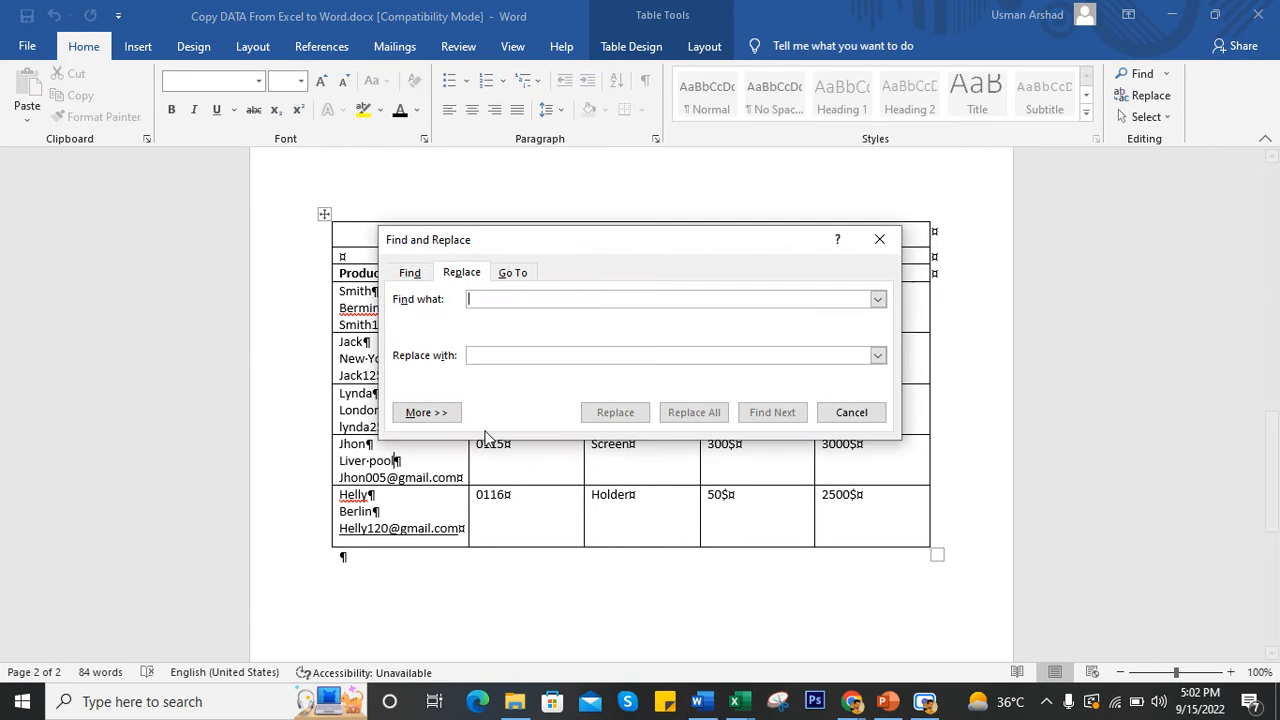
{"action": "left_click", "coordinate": [880, 241]}
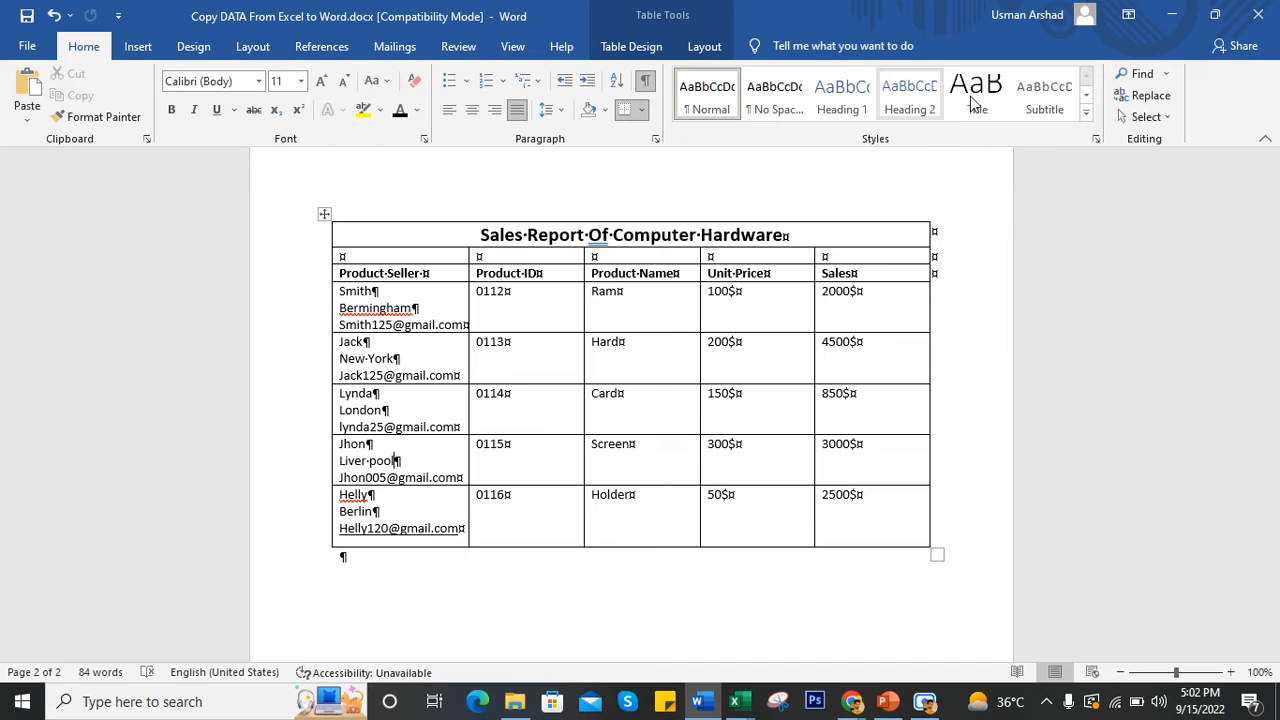
{"action": "left_click", "coordinate": [1140, 95]}
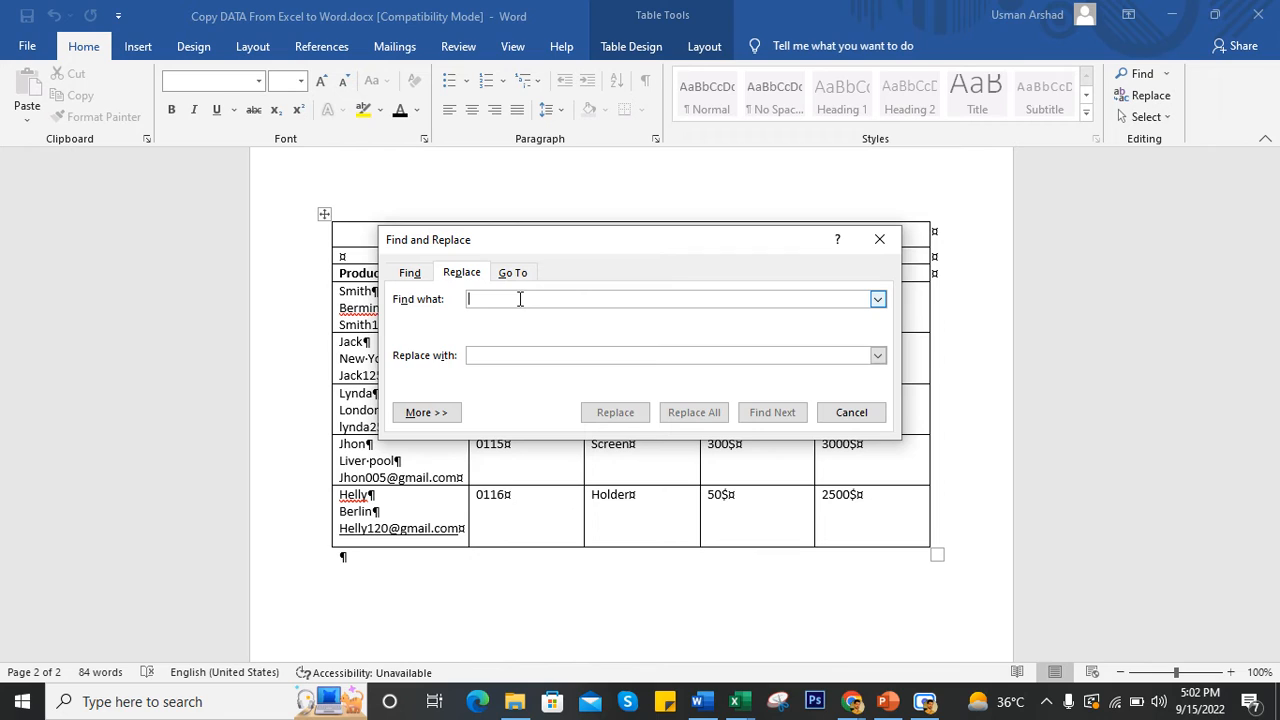
{"action": "left_click", "coordinate": [878, 300]}
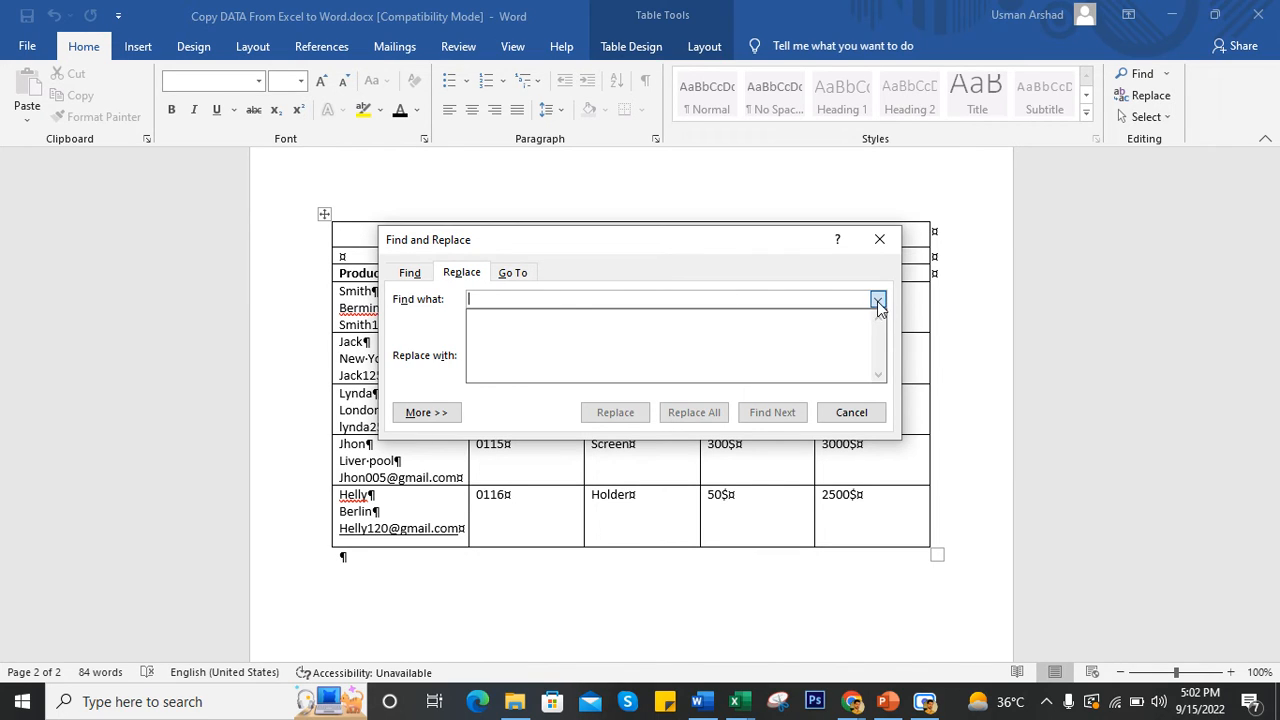
{"action": "left_click", "coordinate": [878, 300]}
{"action": "left_click", "coordinate": [878, 300]}
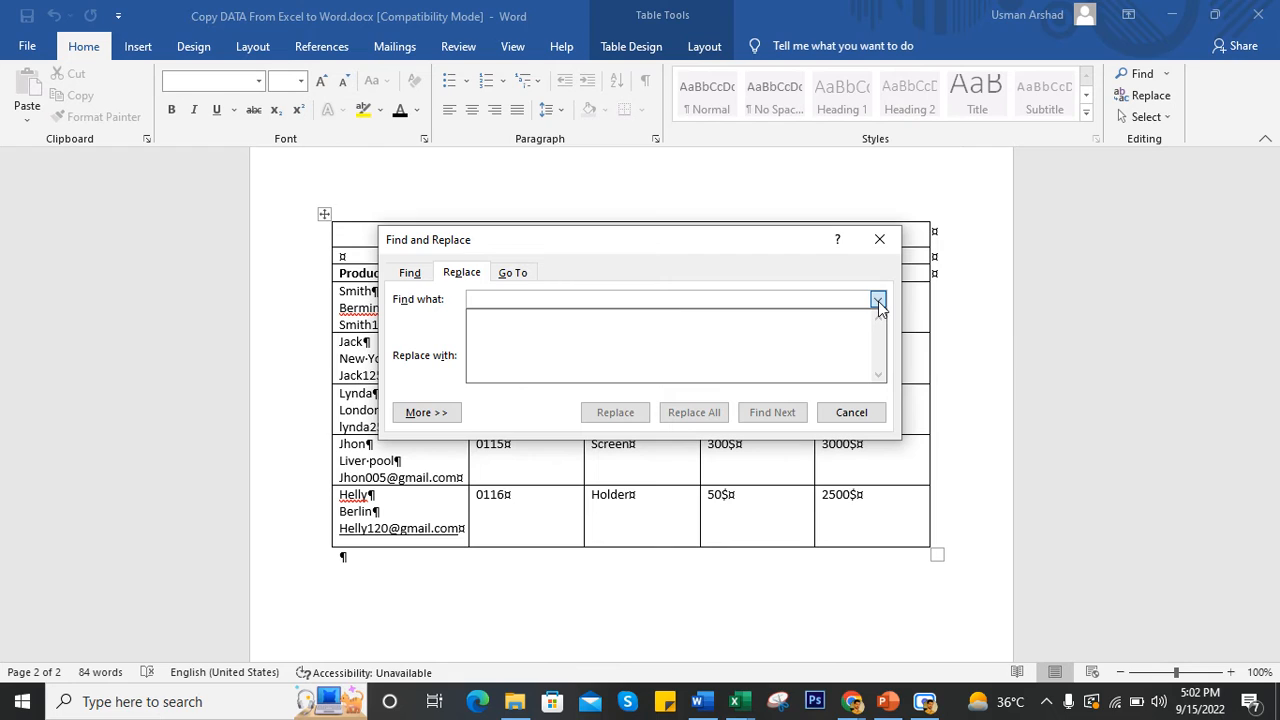
{"action": "left_click", "coordinate": [799, 305]}
{"action": "type", "text": "p"}
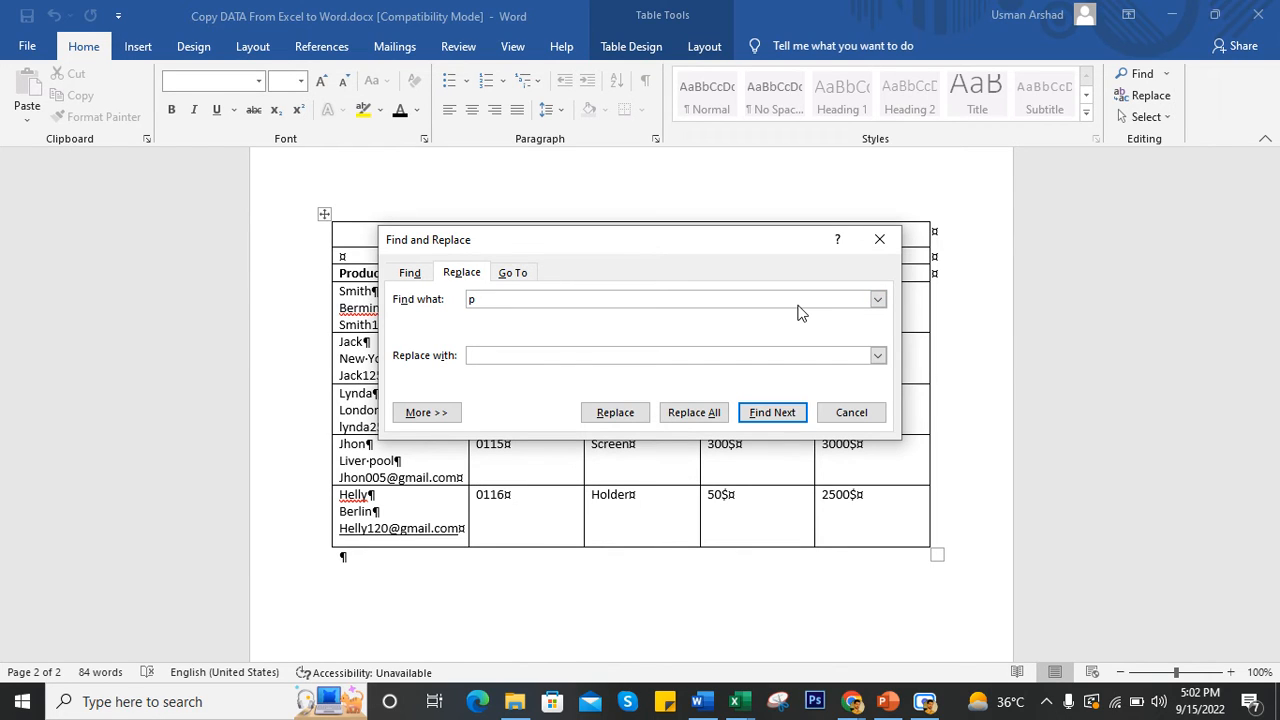
{"action": "type", "text": "^"}
- Replace all paragraph marks in the document with the text "-line break -" and close Find and Replace
{"action": "left_click", "coordinate": [525, 353]}
{"action": "type", "text": "-line break"}
{"action": "type", "text": "-"}
{"action": "left_click", "coordinate": [694, 415]}
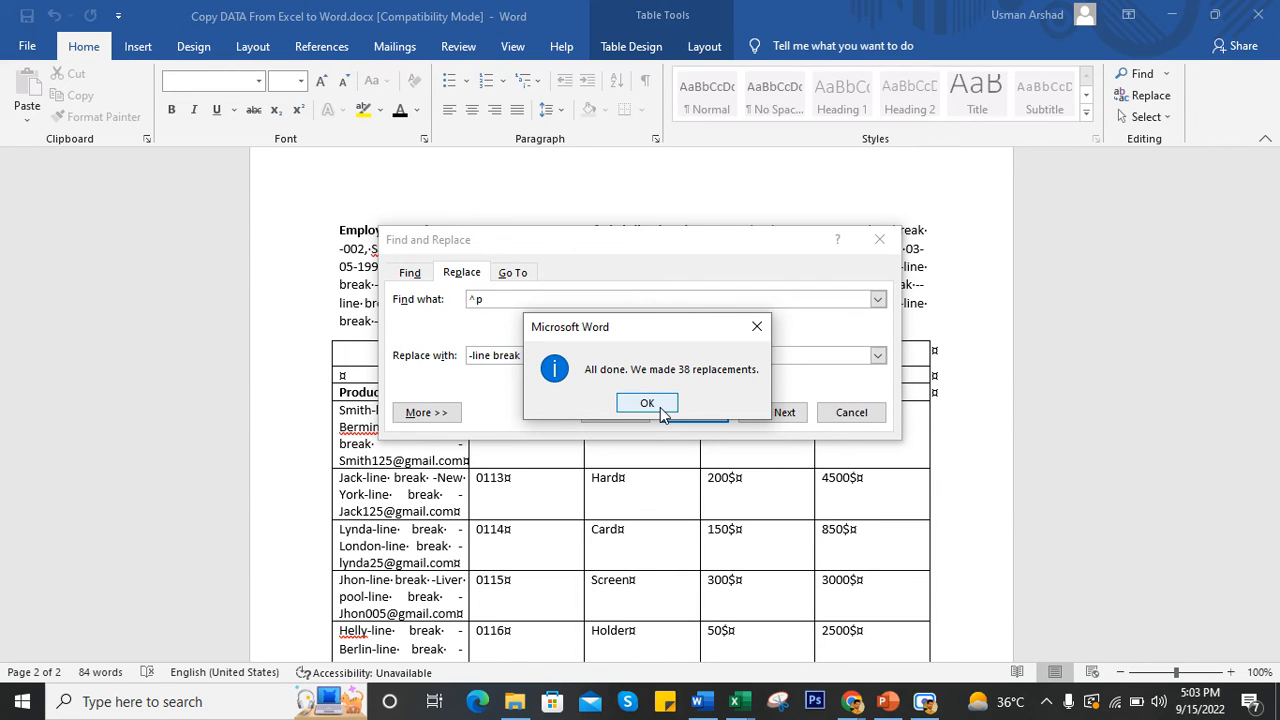
{"action": "left_click", "coordinate": [647, 405]}
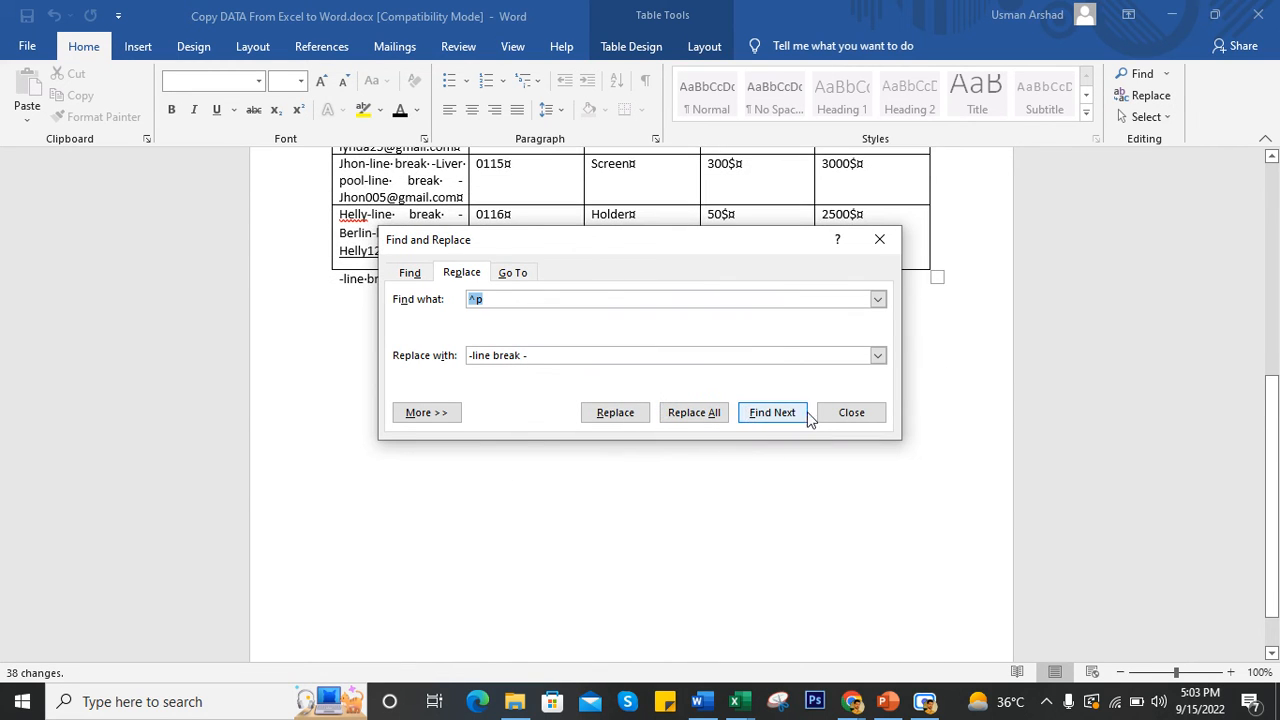
{"action": "left_click", "coordinate": [837, 416]}
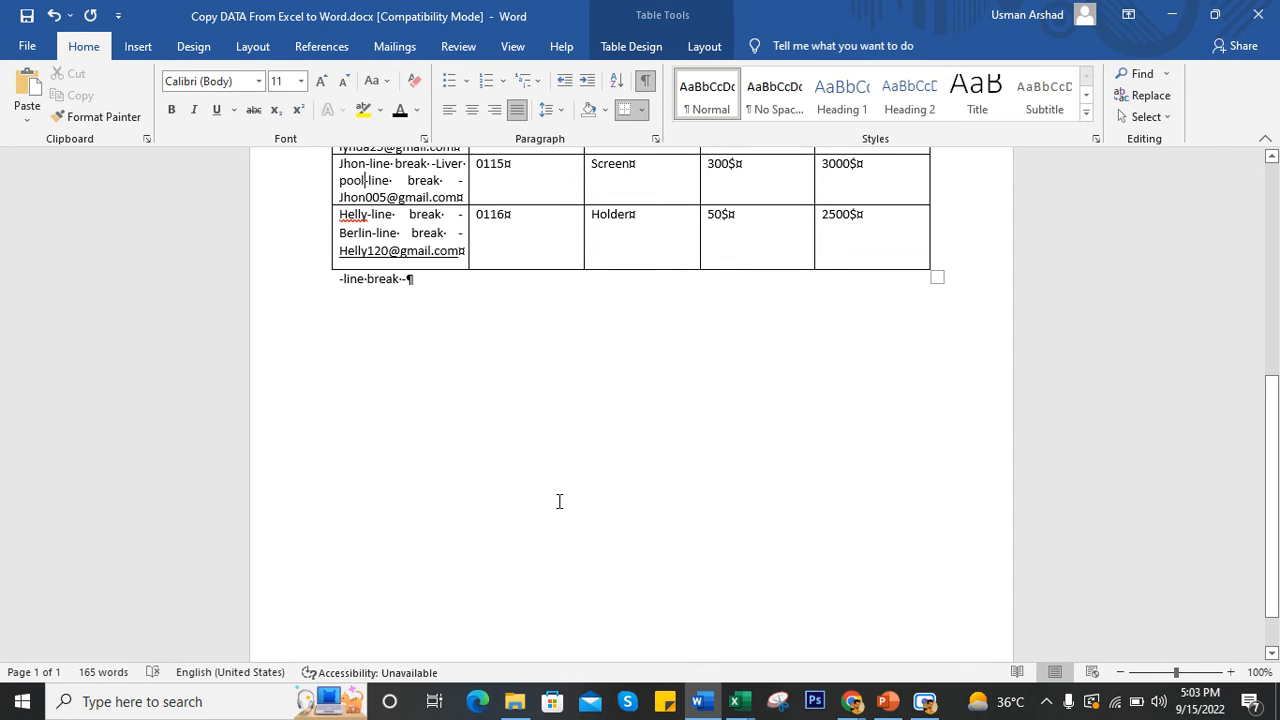
- Select the whole Sales Report Of Computer Hardware table in the Word document and copy it
{"action": "scroll", "coordinate": [536, 504], "scroll_direction": "down", "scroll_amount": 1}
{"action": "scroll", "coordinate": [536, 504], "scroll_direction": "down", "scroll_amount": 1}
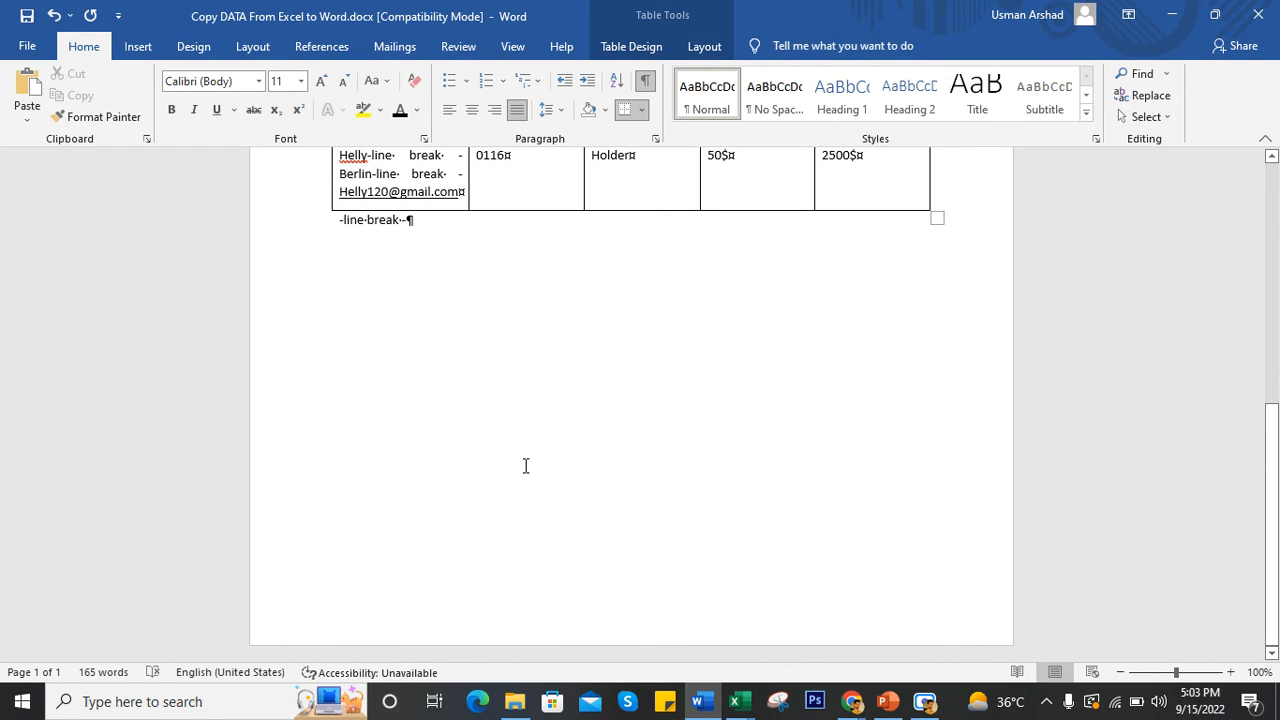
{"action": "scroll", "coordinate": [423, 337], "scroll_direction": "up", "scroll_amount": 5}
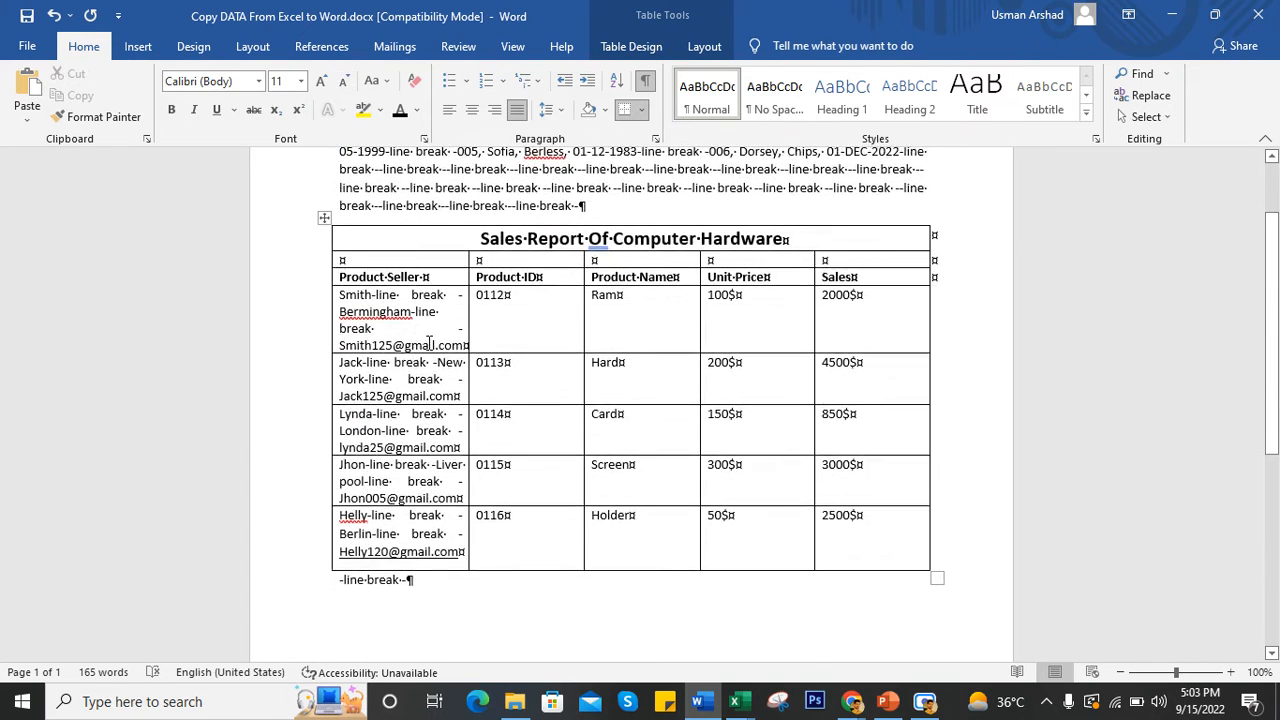
{"action": "scroll", "coordinate": [429, 343], "scroll_direction": "up", "scroll_amount": 1}
{"action": "left_click", "coordinate": [324, 263]}
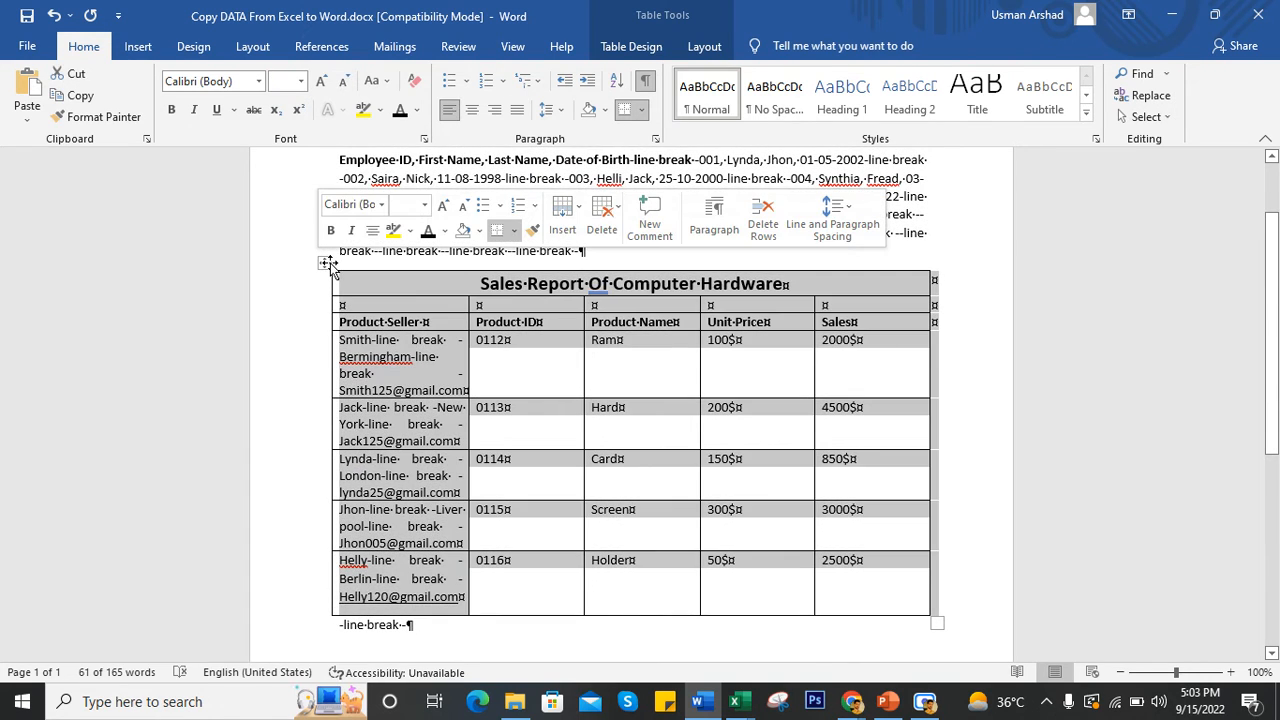
{"action": "right_click", "coordinate": [327, 264]}
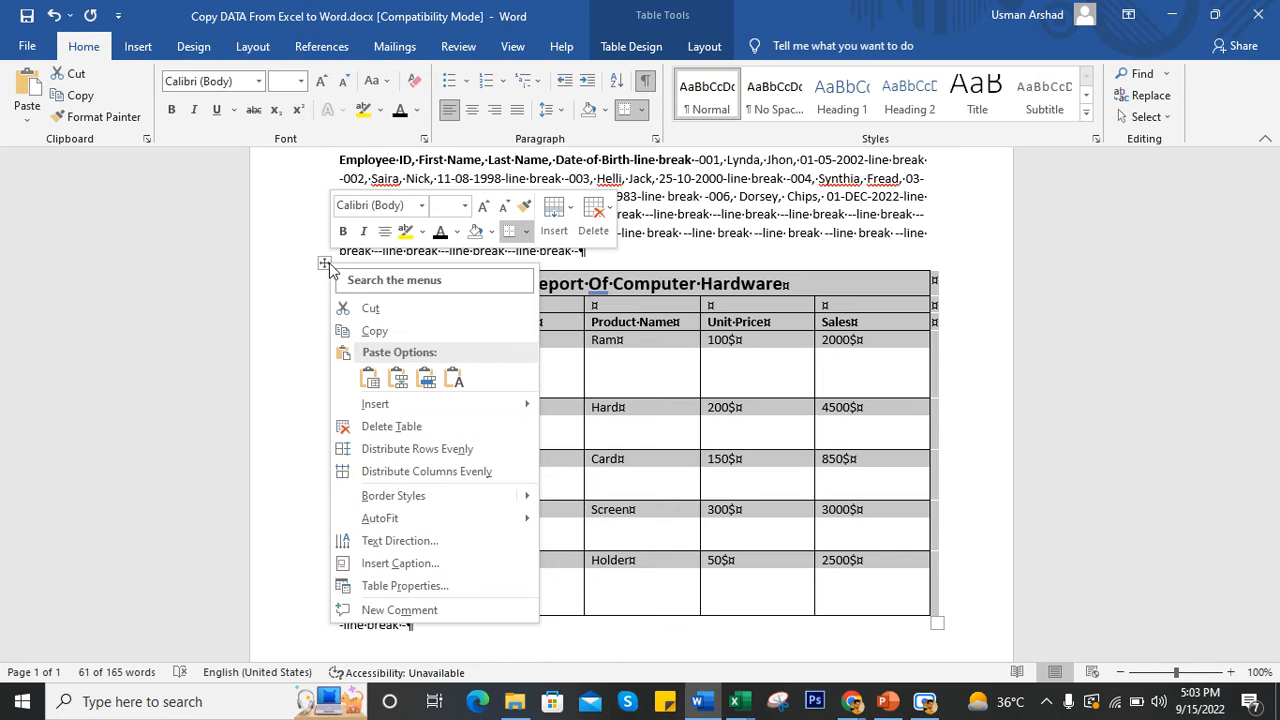
{"action": "left_click", "coordinate": [365, 333]}
- Switch to the Book2 workbook in Excel and clear the formats and contents of the old table in A2:E19
{"action": "left_click", "coordinate": [737, 701]}
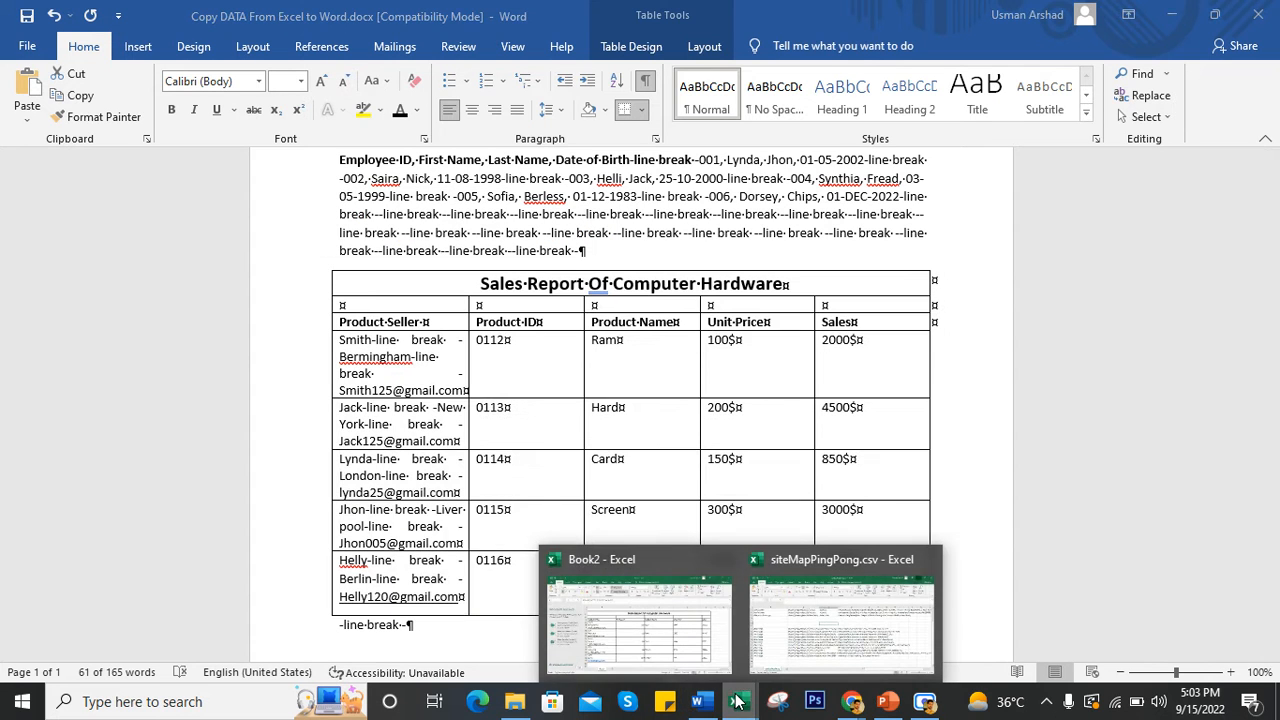
{"action": "left_click", "coordinate": [664, 636]}
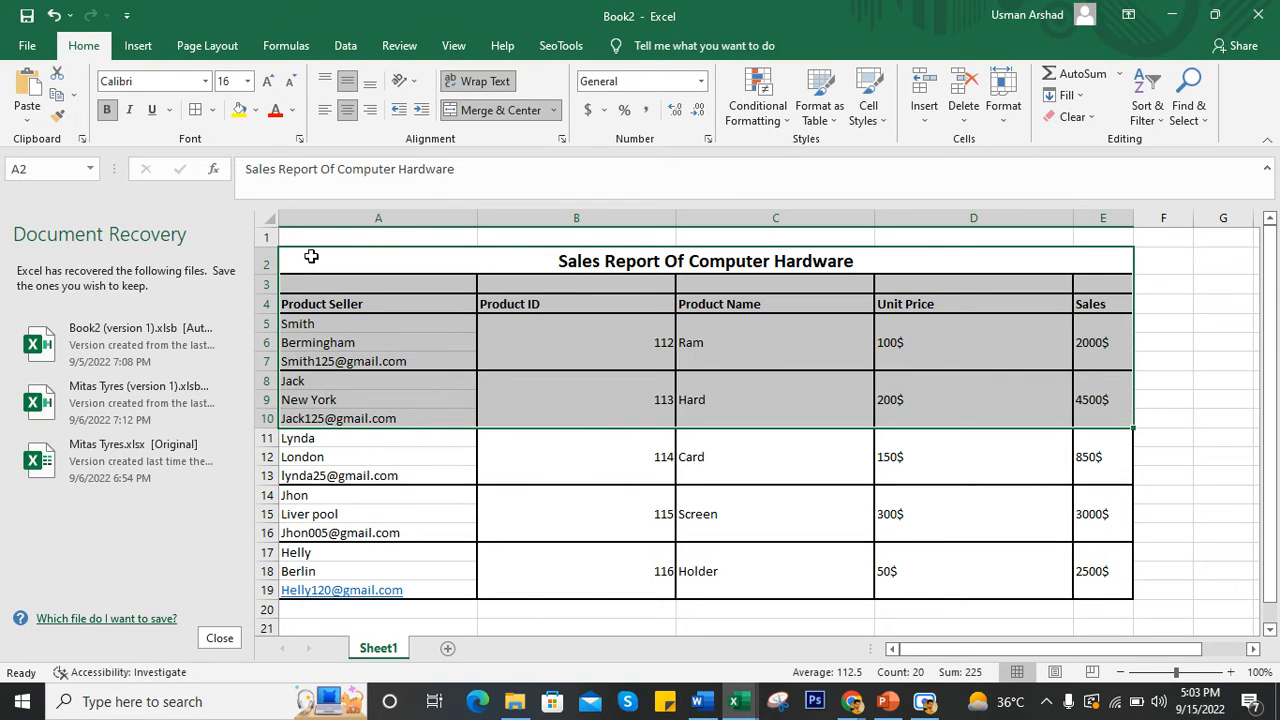
{"action": "left_click_drag", "start_coordinate": [311, 257], "coordinate": [416, 573]}
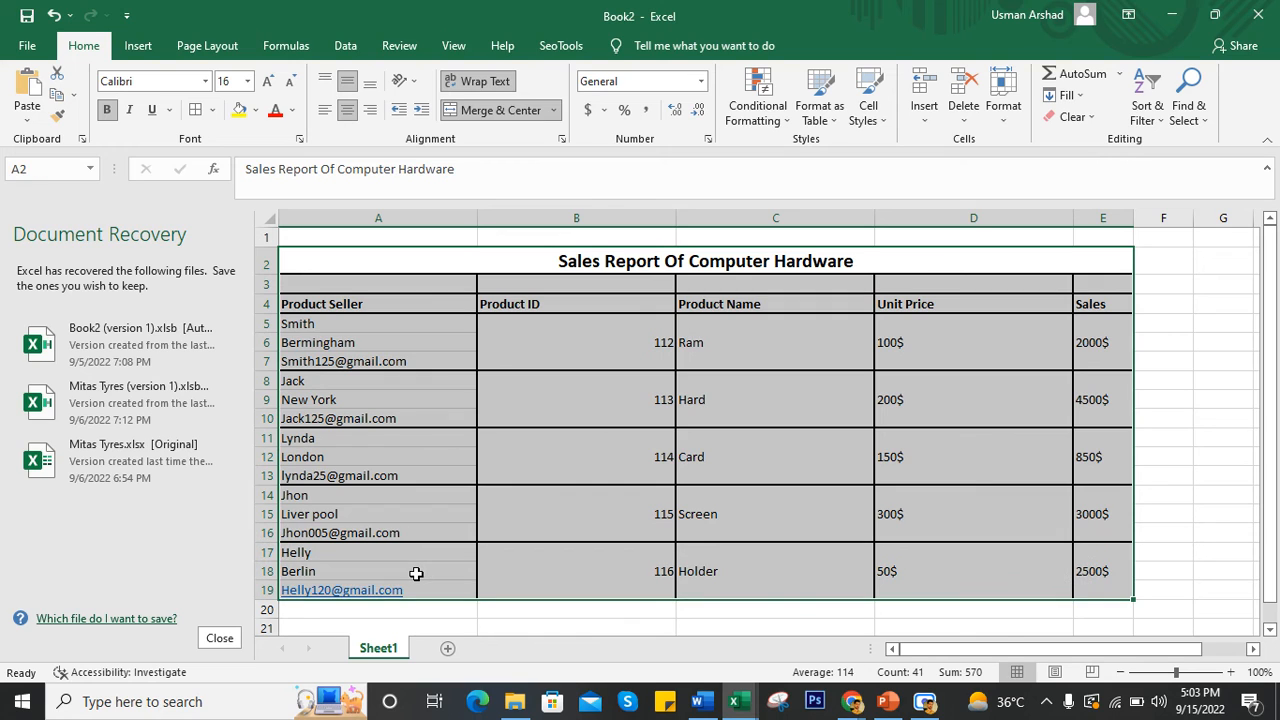
{"action": "left_click", "coordinate": [1075, 117]}
{"action": "left_click", "coordinate": [1097, 161]}
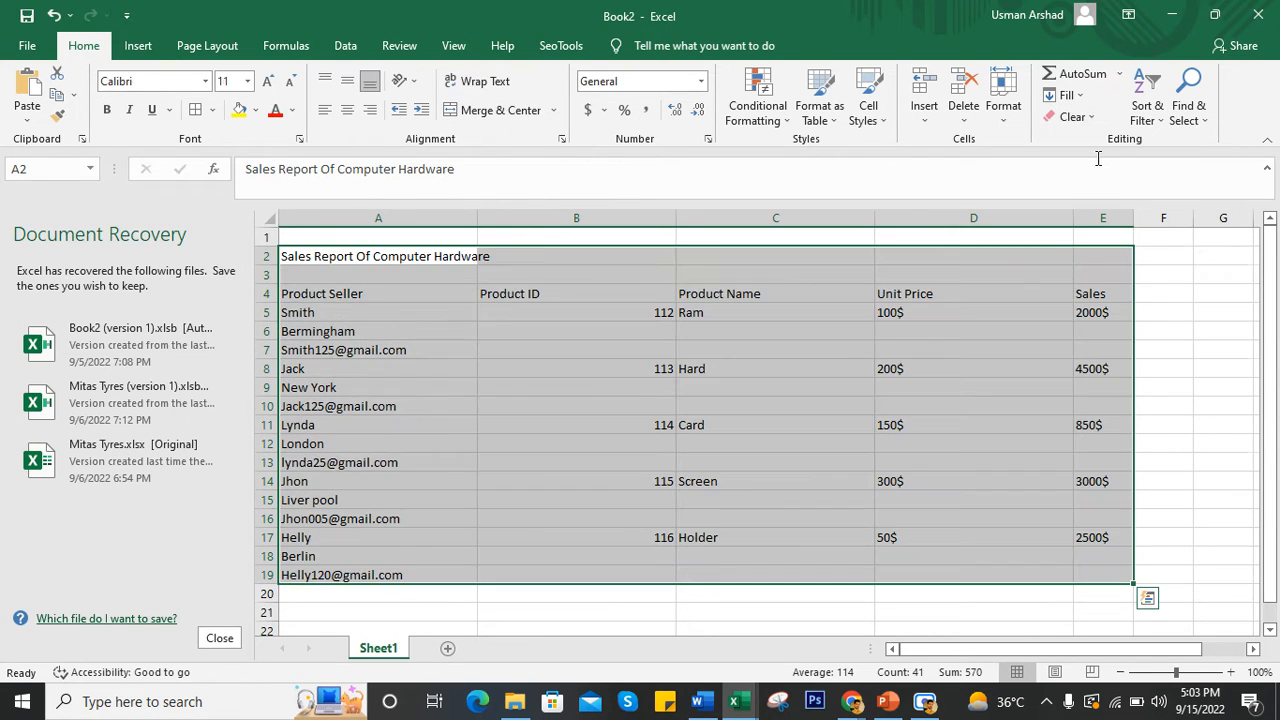
{"action": "key", "text": "Delete"}
- Paste the copied Word table into the emptied sheet starting at cell A2
{"action": "left_click", "coordinate": [566, 281]}
{"action": "left_click", "coordinate": [406, 252]}
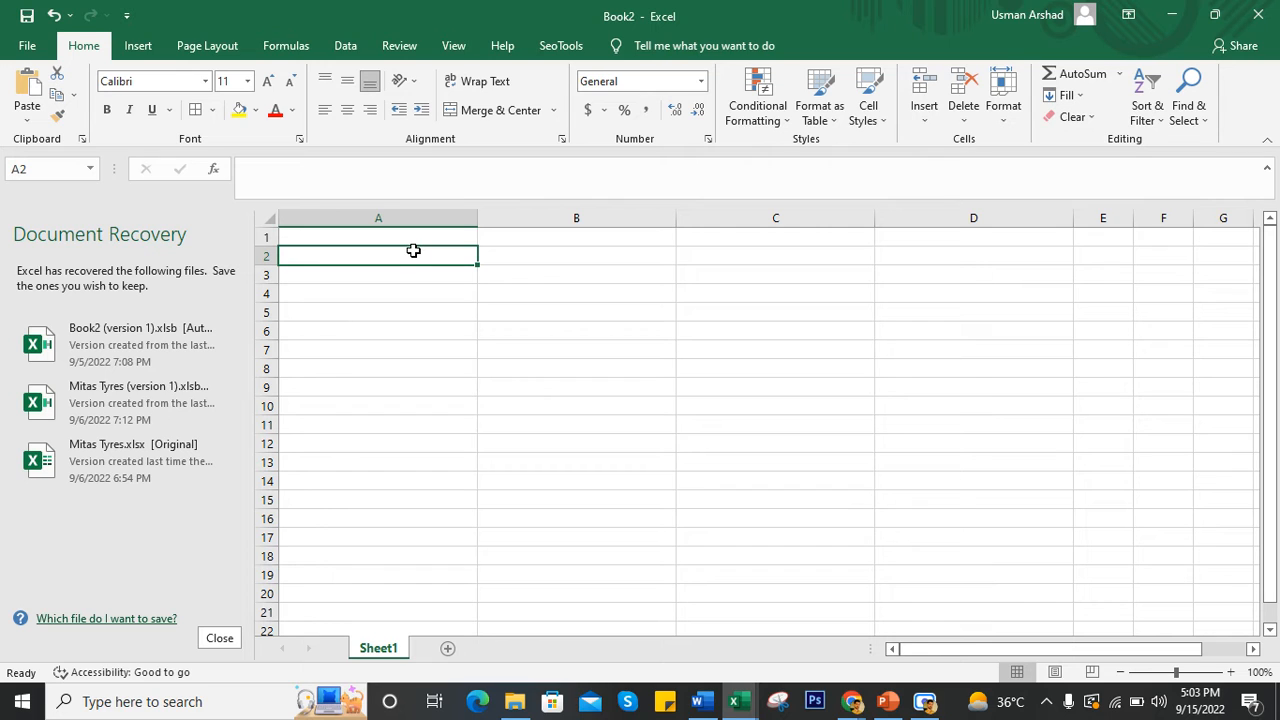
{"action": "key", "text": "ctrl+v"}
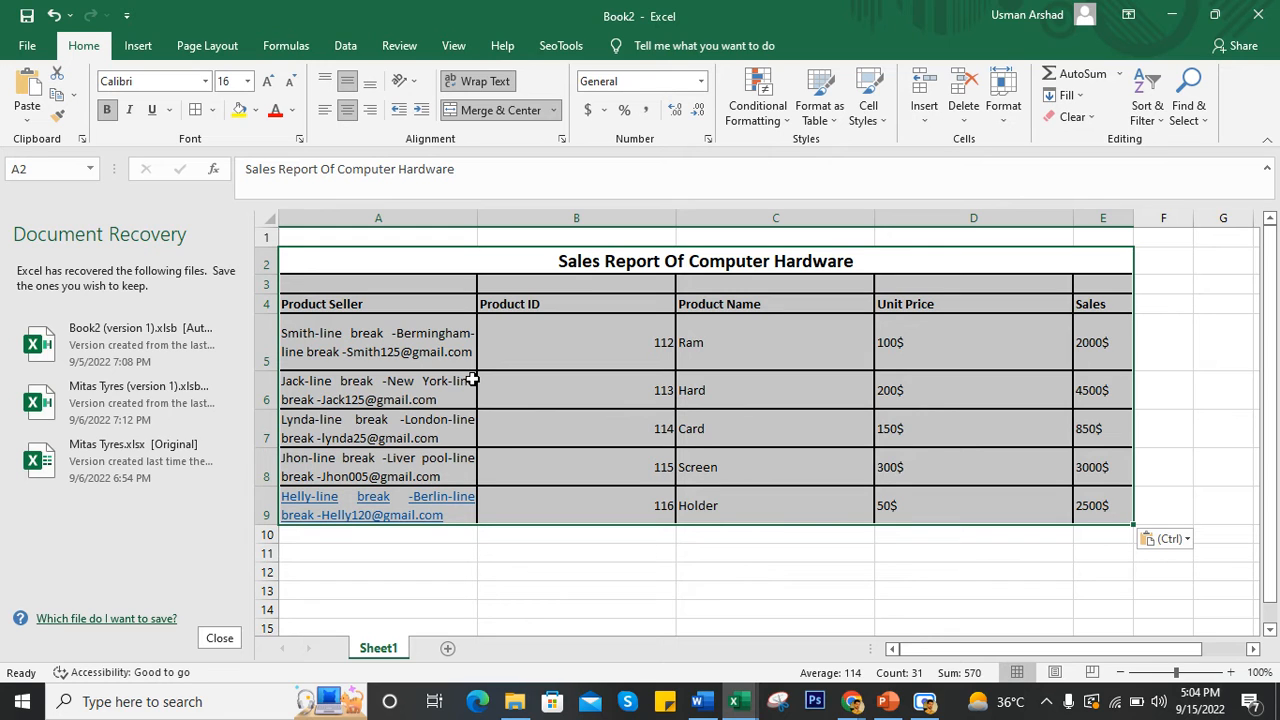
- Open Find and Replace for the sheet, enter "-line break-" as the text to find, and check the placeholder in the Word table
{"action": "key", "text": "ctrl+h"}
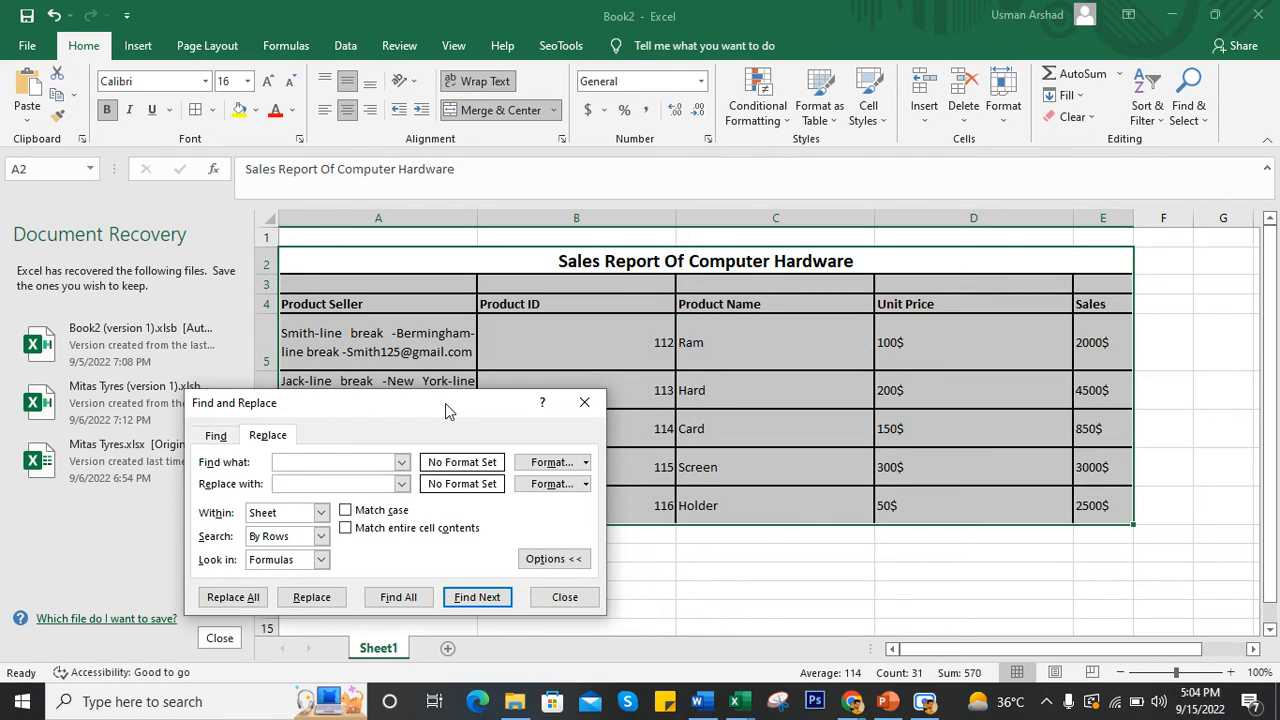
{"action": "type", "text": "-line break-"}
{"action": "scroll", "coordinate": [415, 350], "scroll_direction": "down", "scroll_amount": 1}
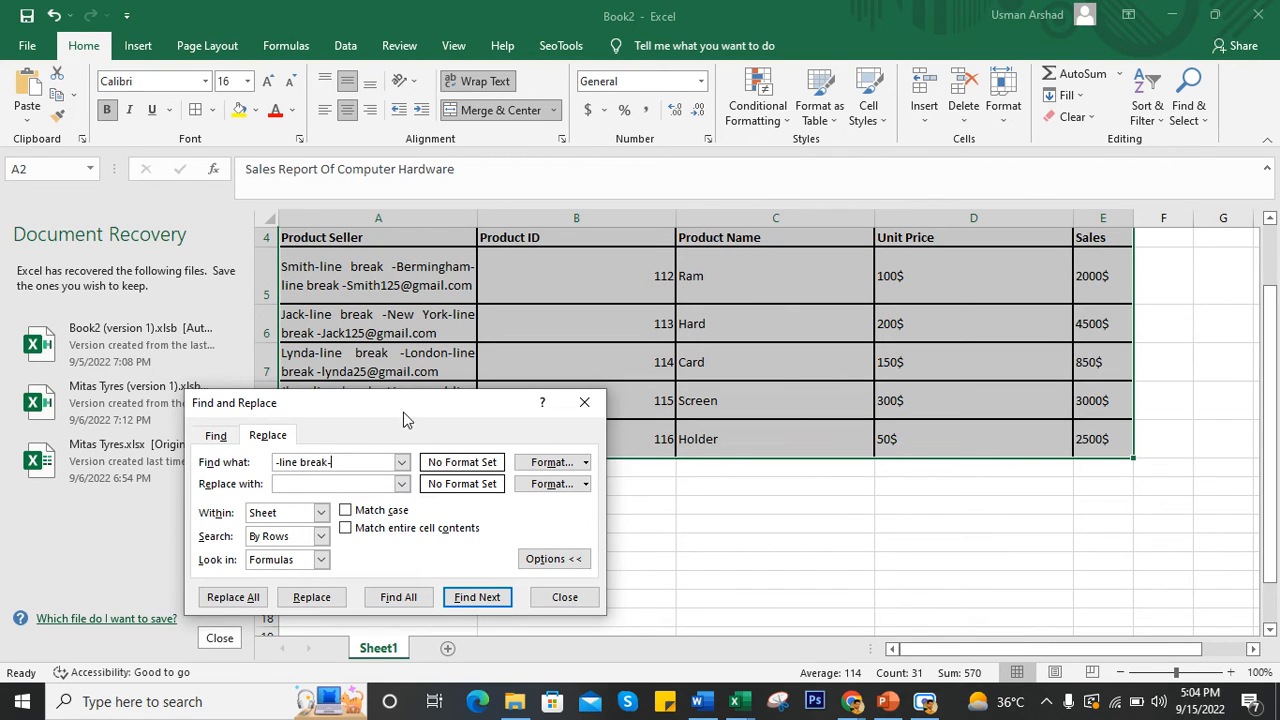
{"action": "left_click_drag", "start_coordinate": [394, 404], "coordinate": [716, 384]}
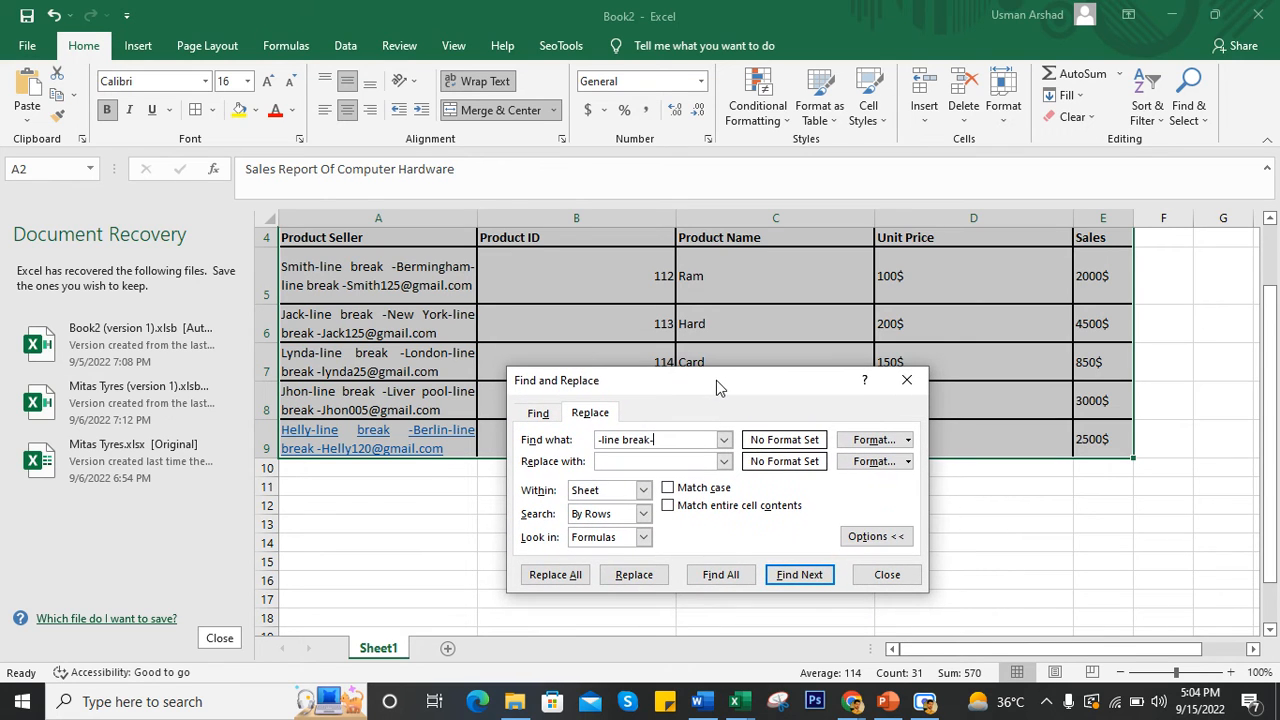
{"action": "left_click", "coordinate": [704, 700]}
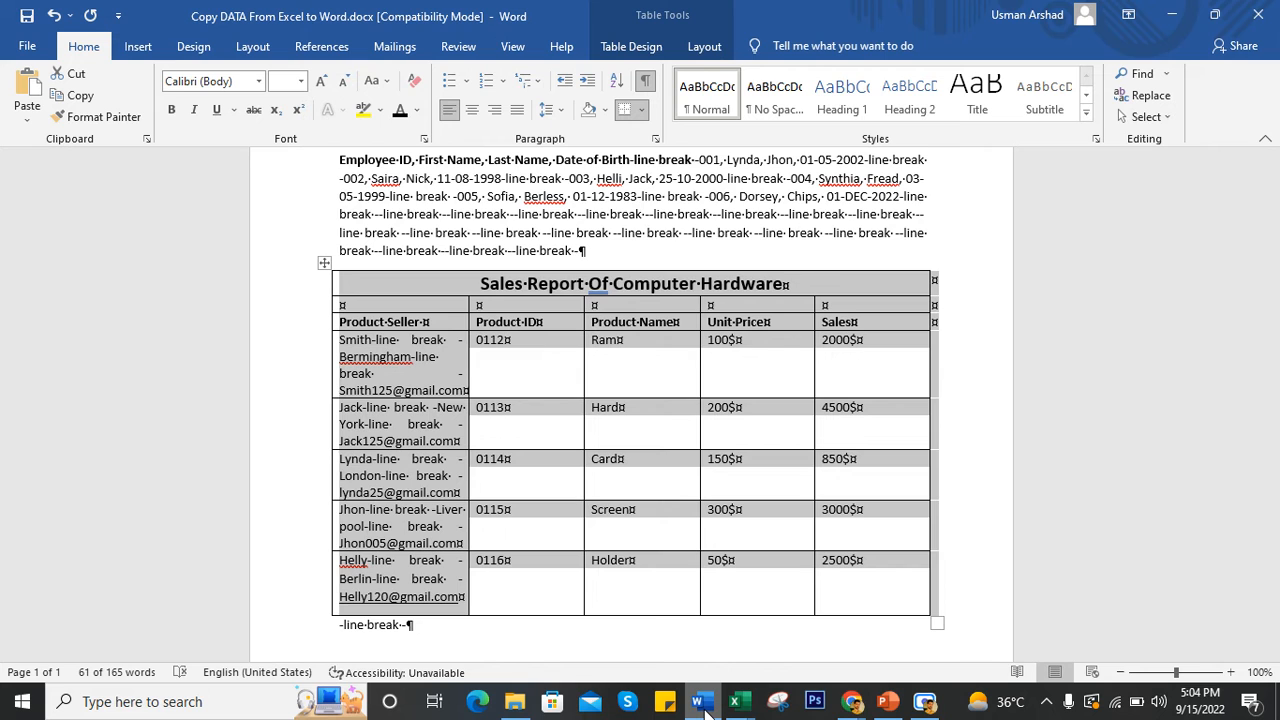
{"action": "left_click", "coordinate": [705, 710]}
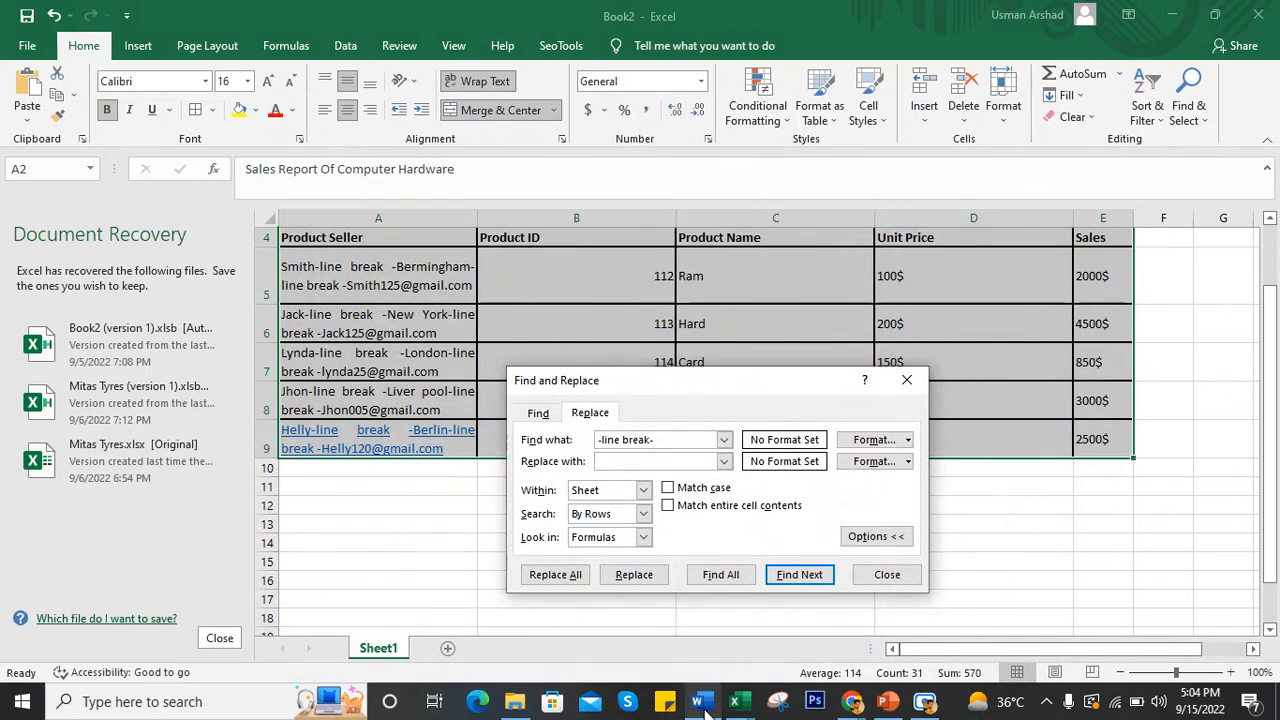
- Set the replacement to a line break character and try to replace all occurrences of "-line break-"
{"action": "left_click", "coordinate": [665, 460]}
{"action": "left_click", "coordinate": [570, 580]}
{"action": "left_click", "coordinate": [646, 410]}
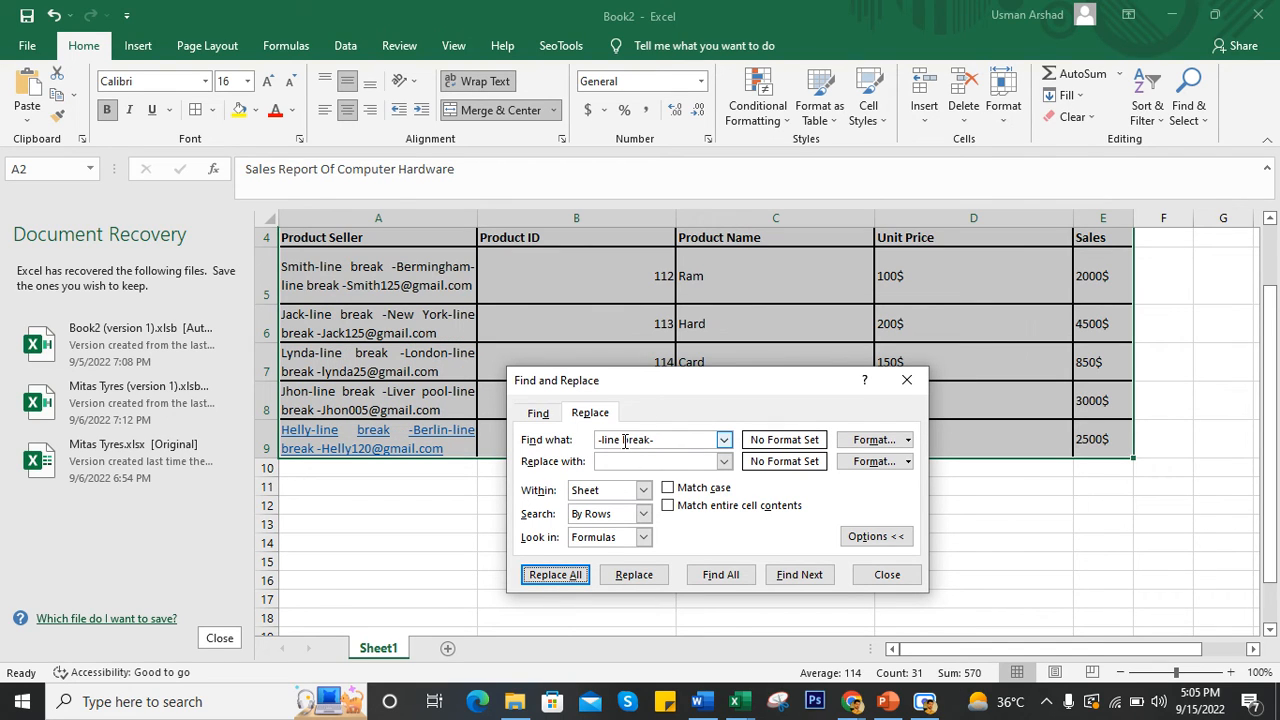
- Correct the search text to "-line break -", replace all occurrences with line breaks, and close Find and Replace
{"action": "left_click", "coordinate": [652, 440]}
{"action": "key", "text": "BackSpace"}
{"action": "type", "text": "-"}
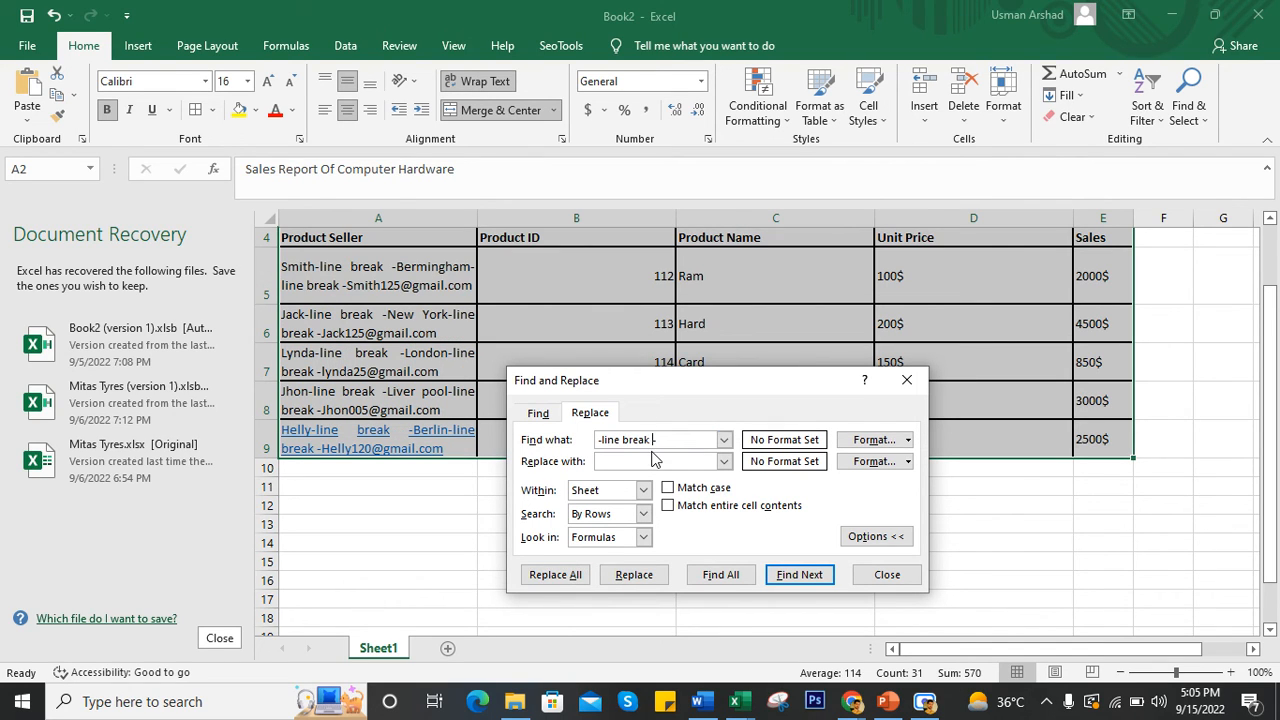
{"action": "left_click", "coordinate": [576, 577]}
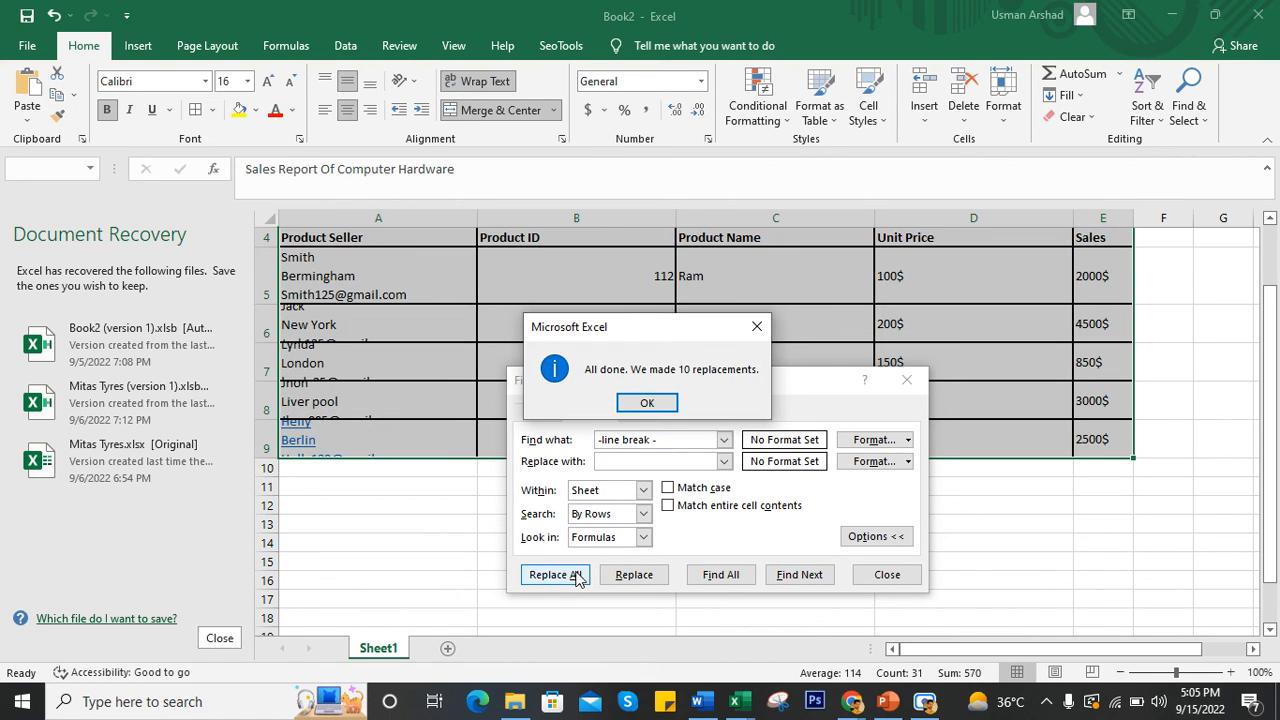
{"action": "left_click", "coordinate": [646, 401]}
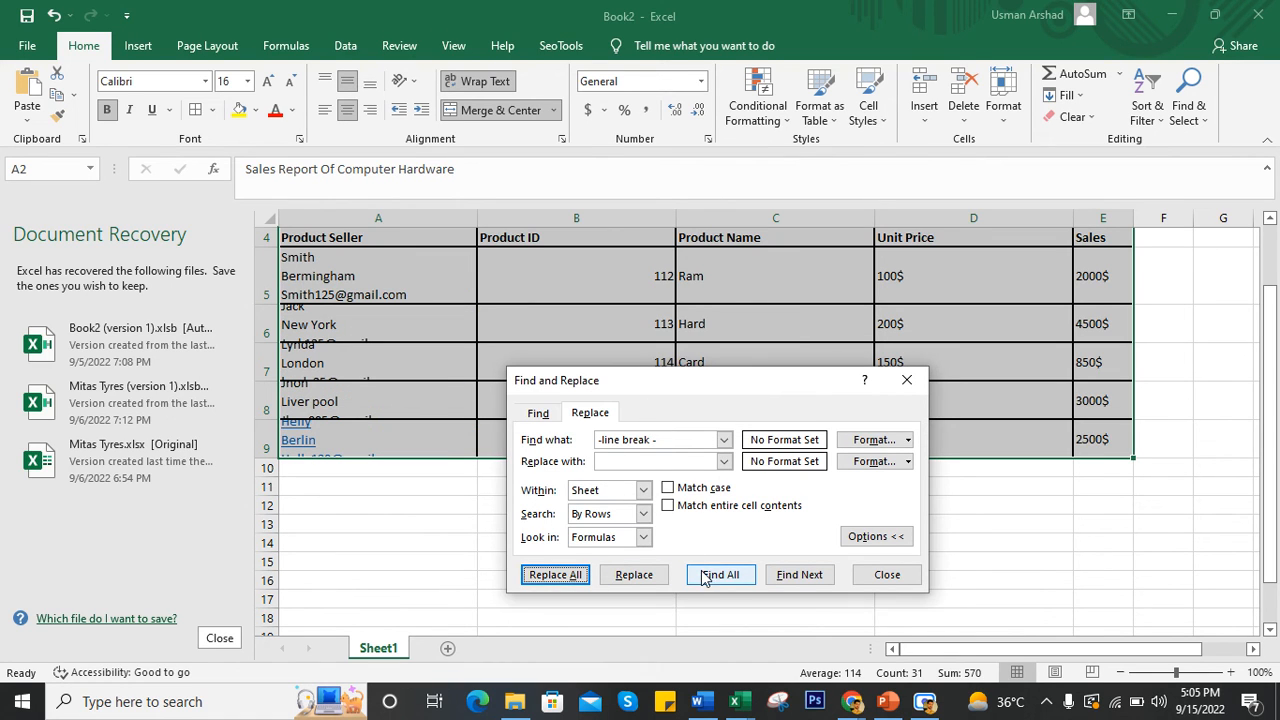
{"action": "left_click", "coordinate": [888, 577]}
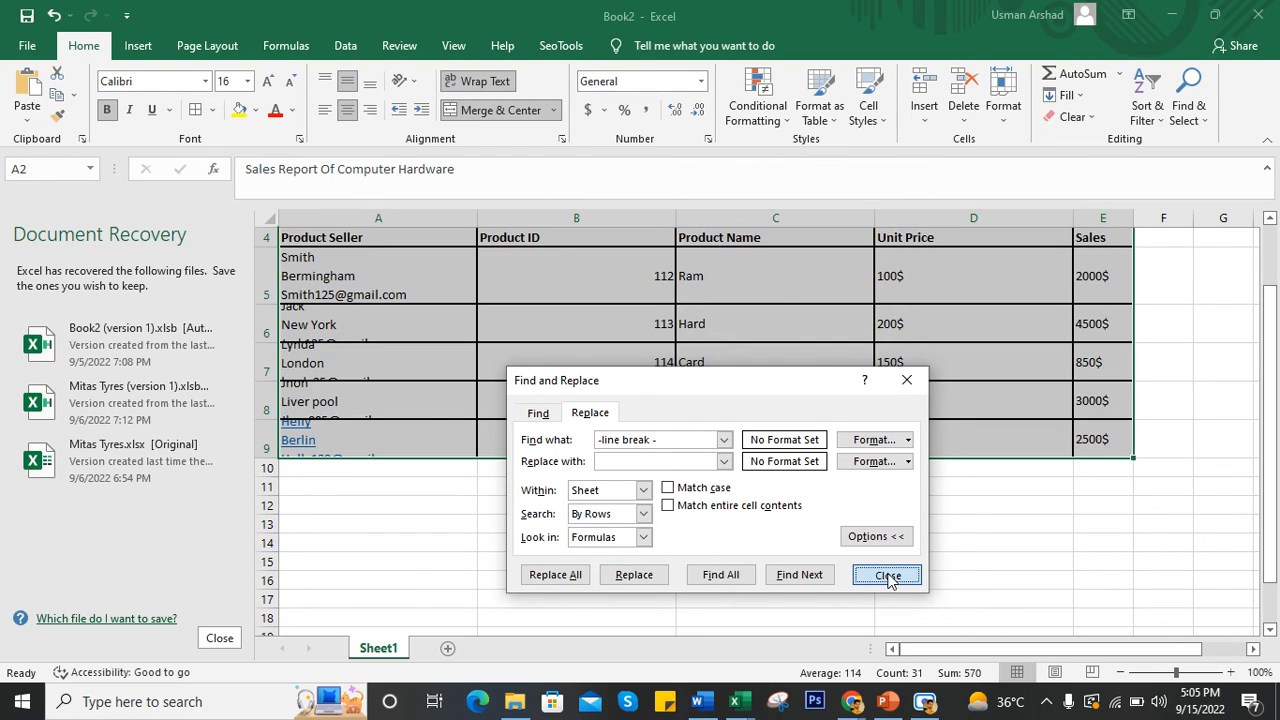
{"action": "left_click", "coordinate": [888, 577]}
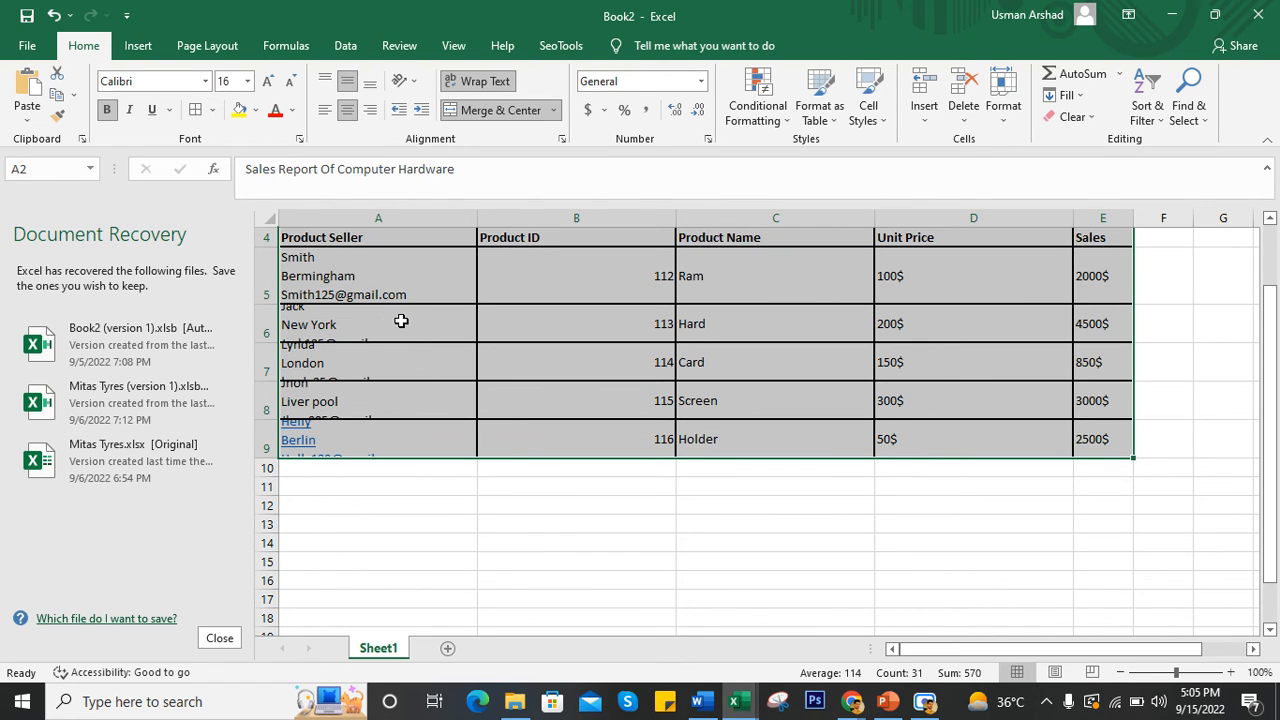
- Open seller cells A5 and A6 for editing and commit them unchanged to fit row 6 to its three lines
{"action": "scroll", "coordinate": [401, 320], "scroll_direction": "up", "scroll_amount": 1}
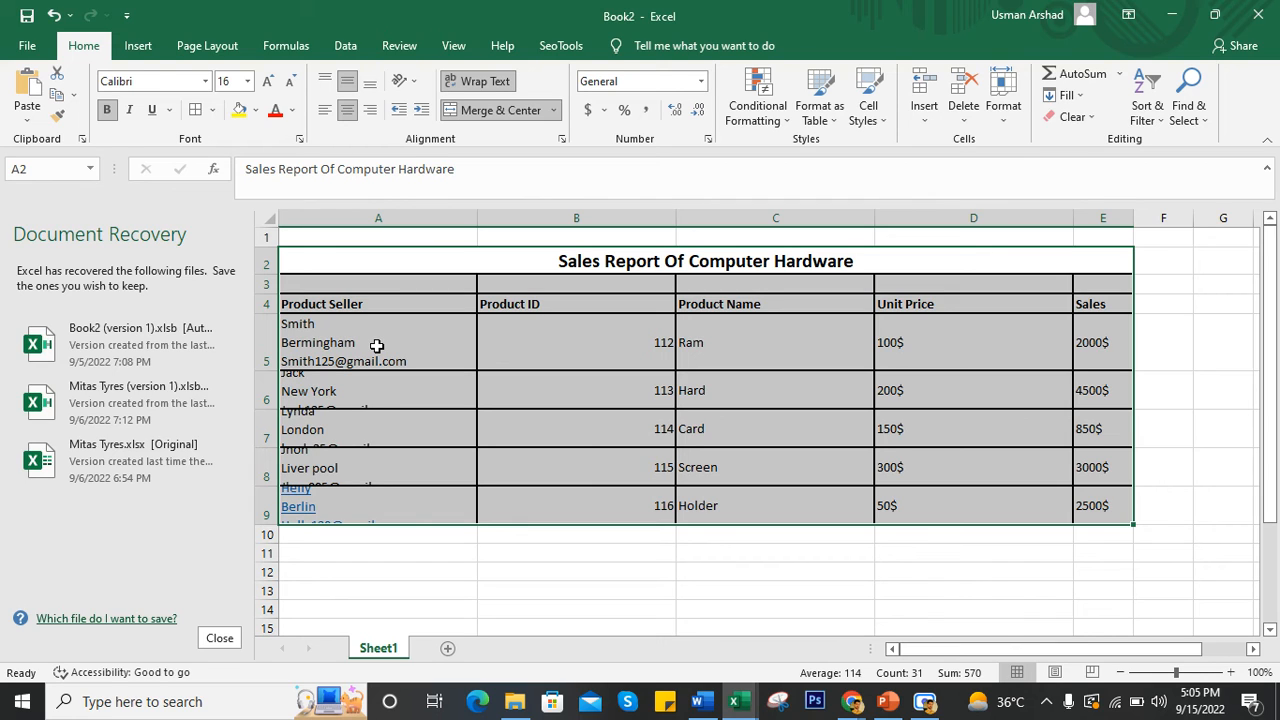
{"action": "double_click", "coordinate": [382, 341]}
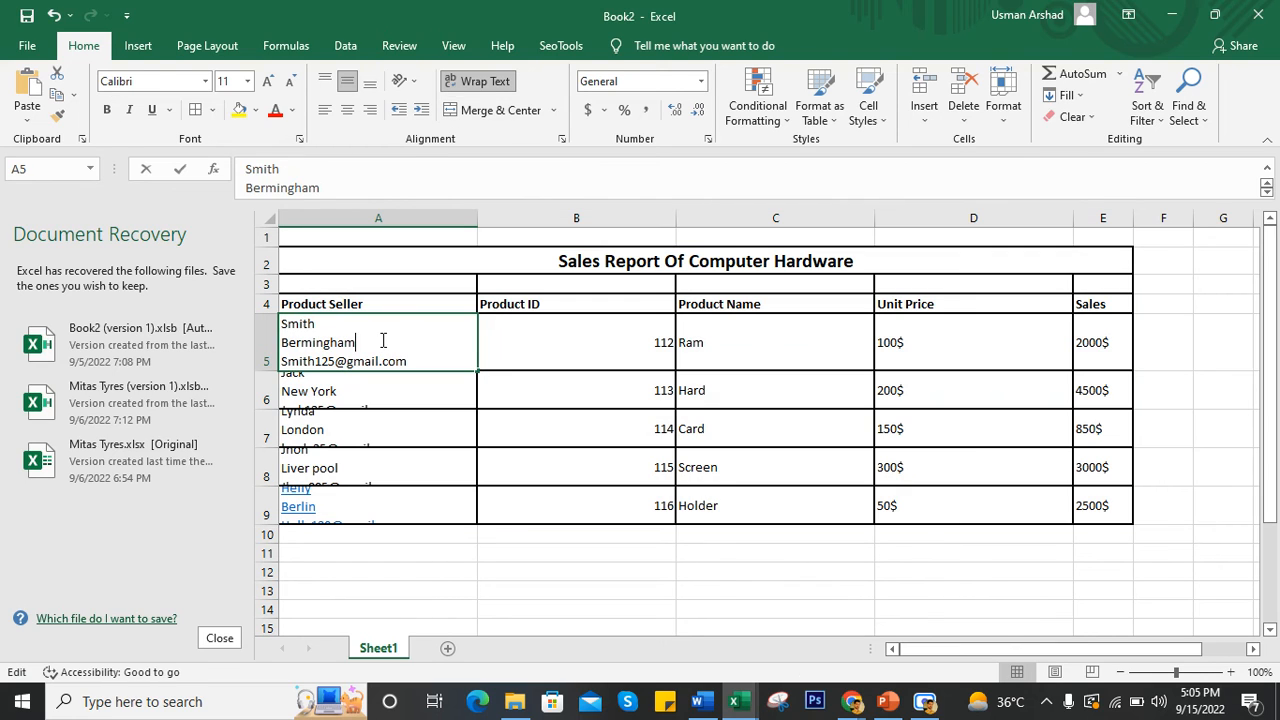
{"action": "double_click", "coordinate": [377, 389]}
{"action": "key", "text": "Home"}
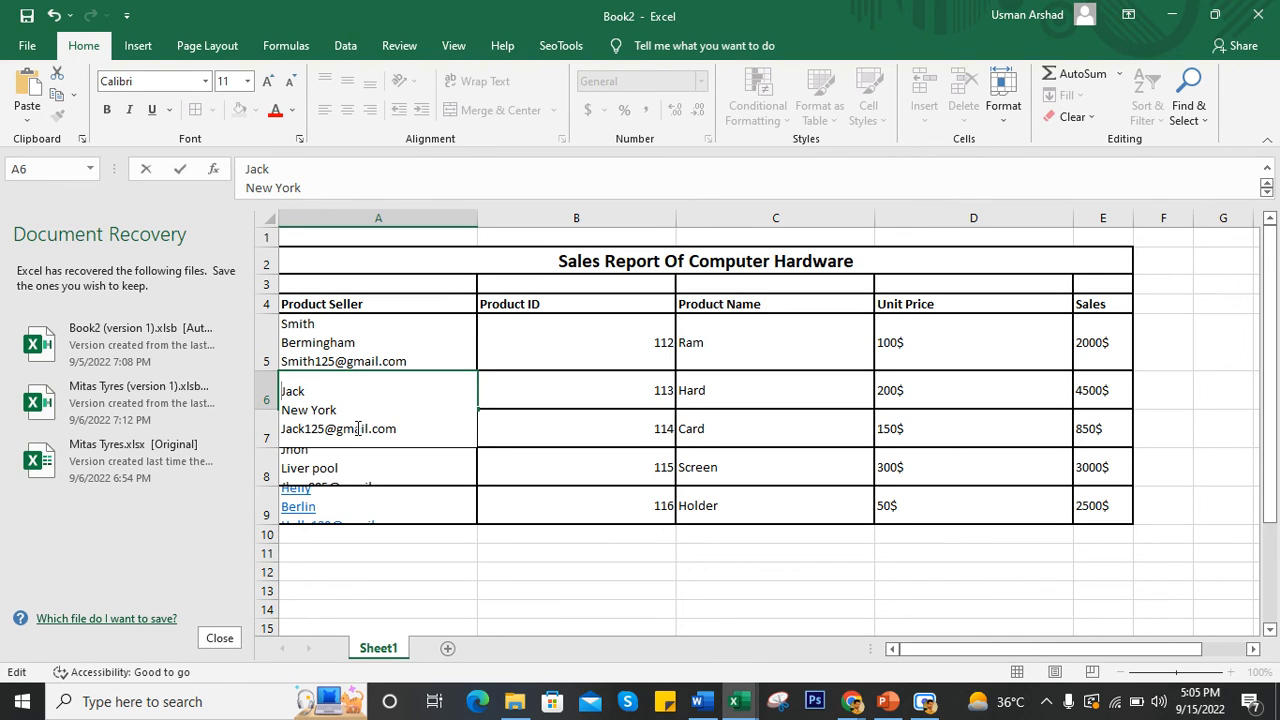
{"action": "left_click", "coordinate": [412, 470]}
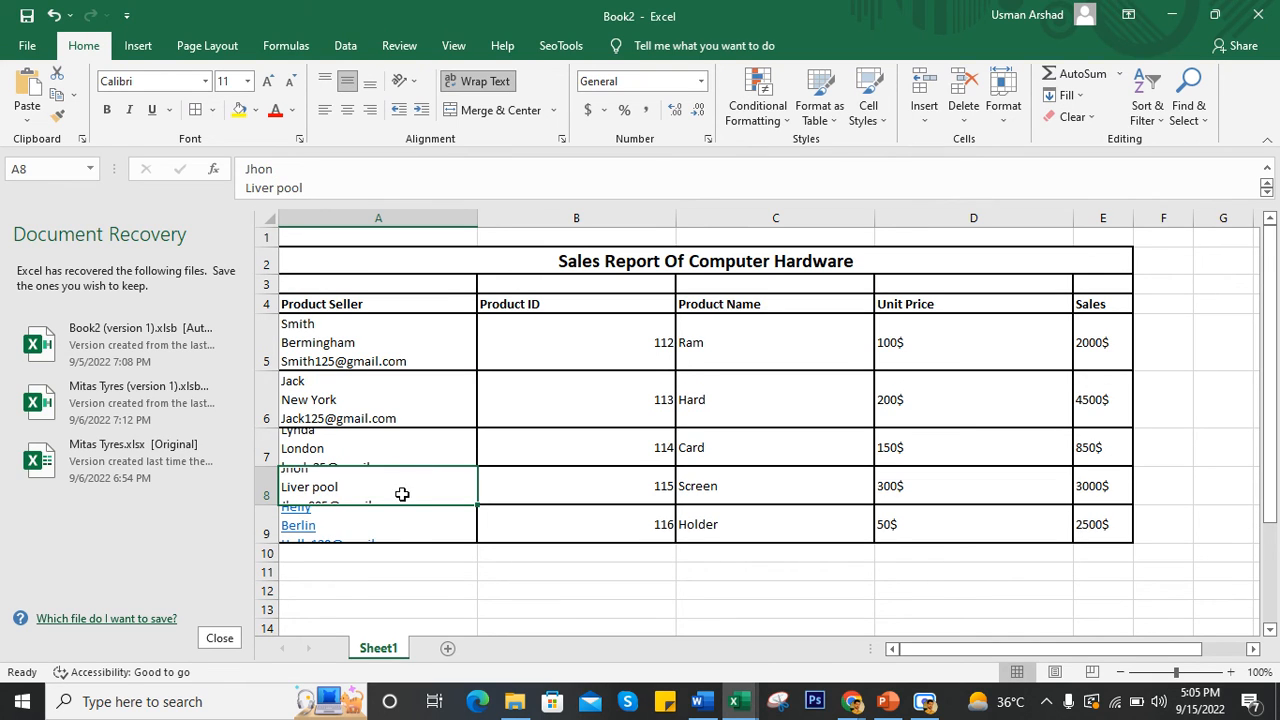
- Re-enter seller cells A7 and A8 unchanged to fit rows 7 and 8 to their three lines of text
{"action": "left_click", "coordinate": [393, 545]}
{"action": "left_click", "coordinate": [343, 448]}
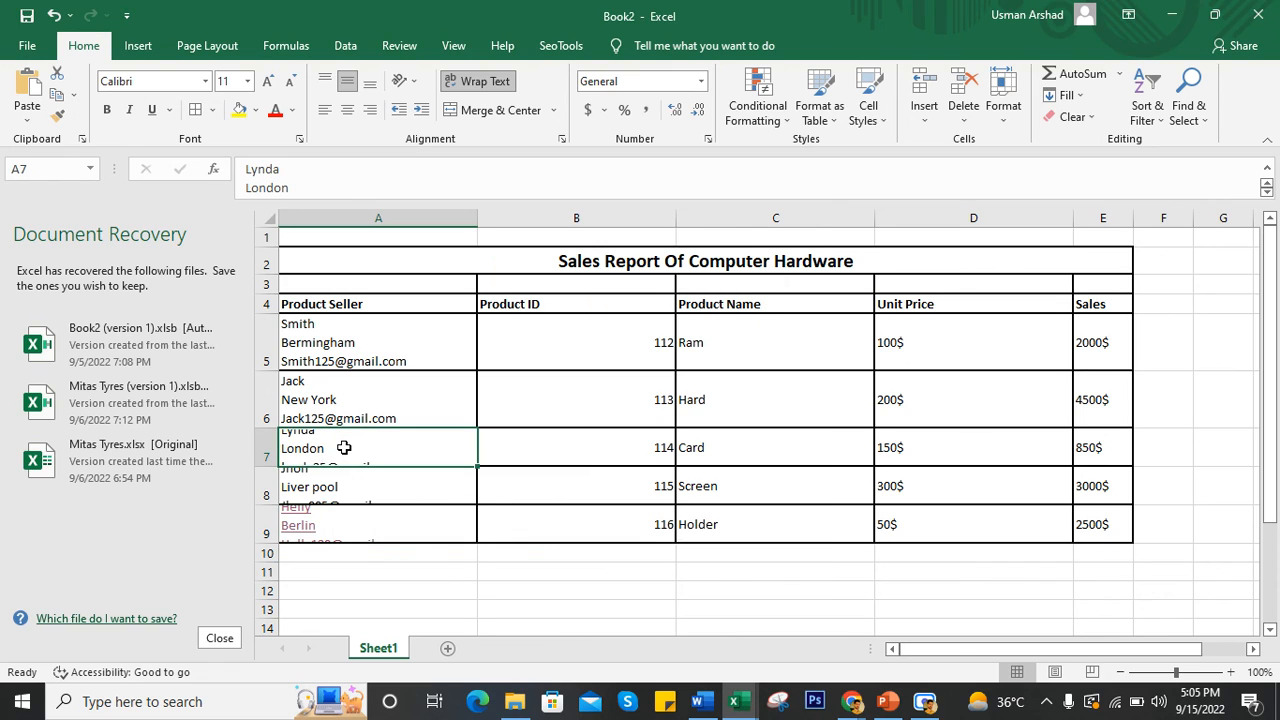
{"action": "double_click", "coordinate": [343, 448]}
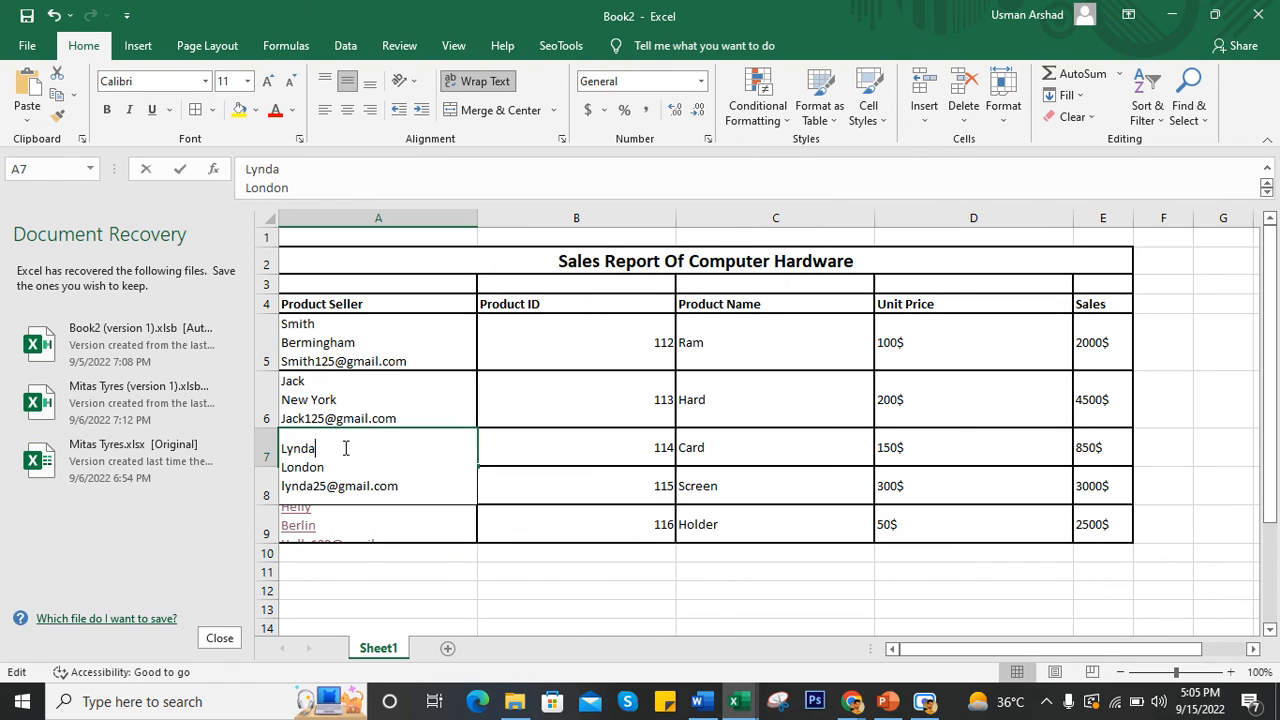
{"action": "left_click", "coordinate": [283, 448]}
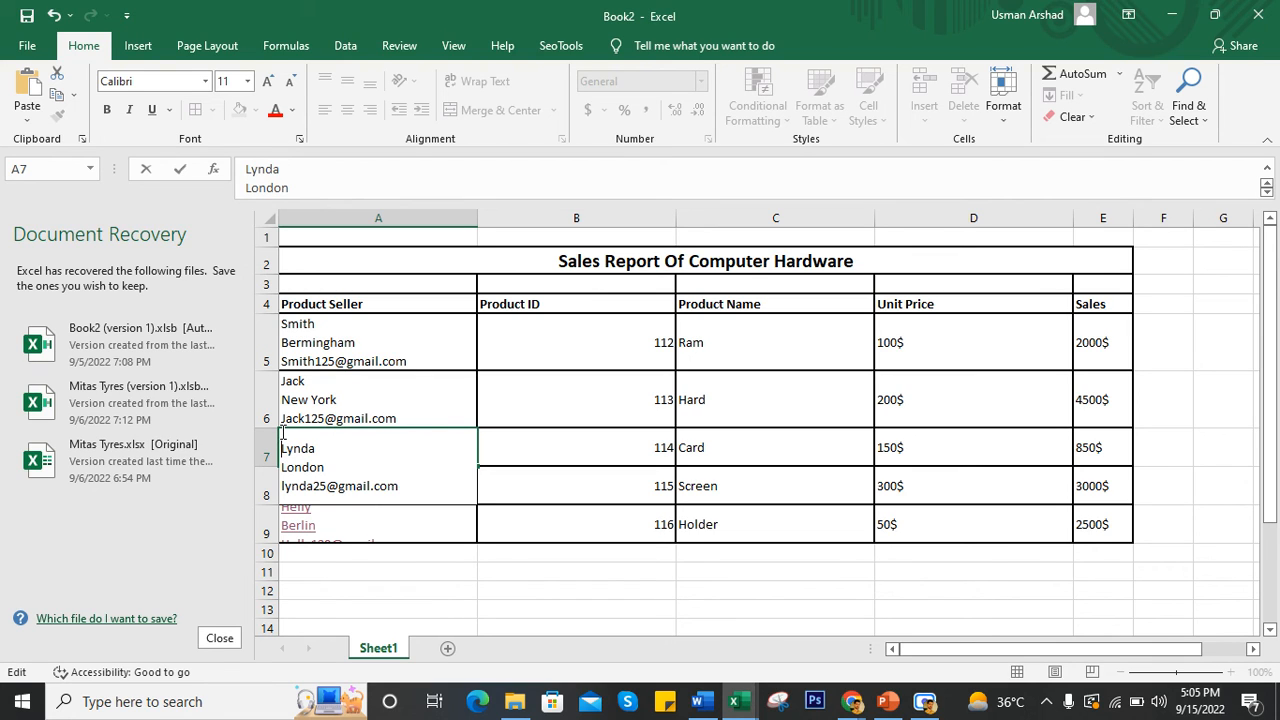
{"action": "key", "text": "Return"}
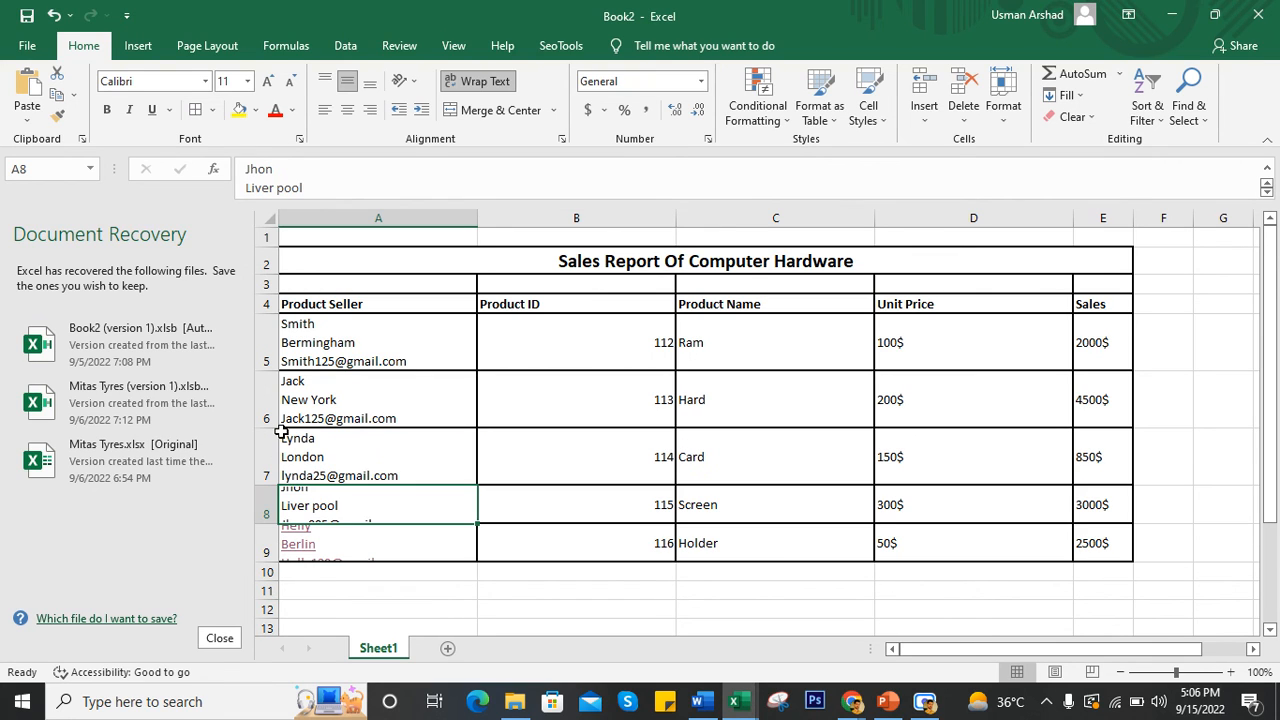
{"action": "double_click", "coordinate": [288, 505]}
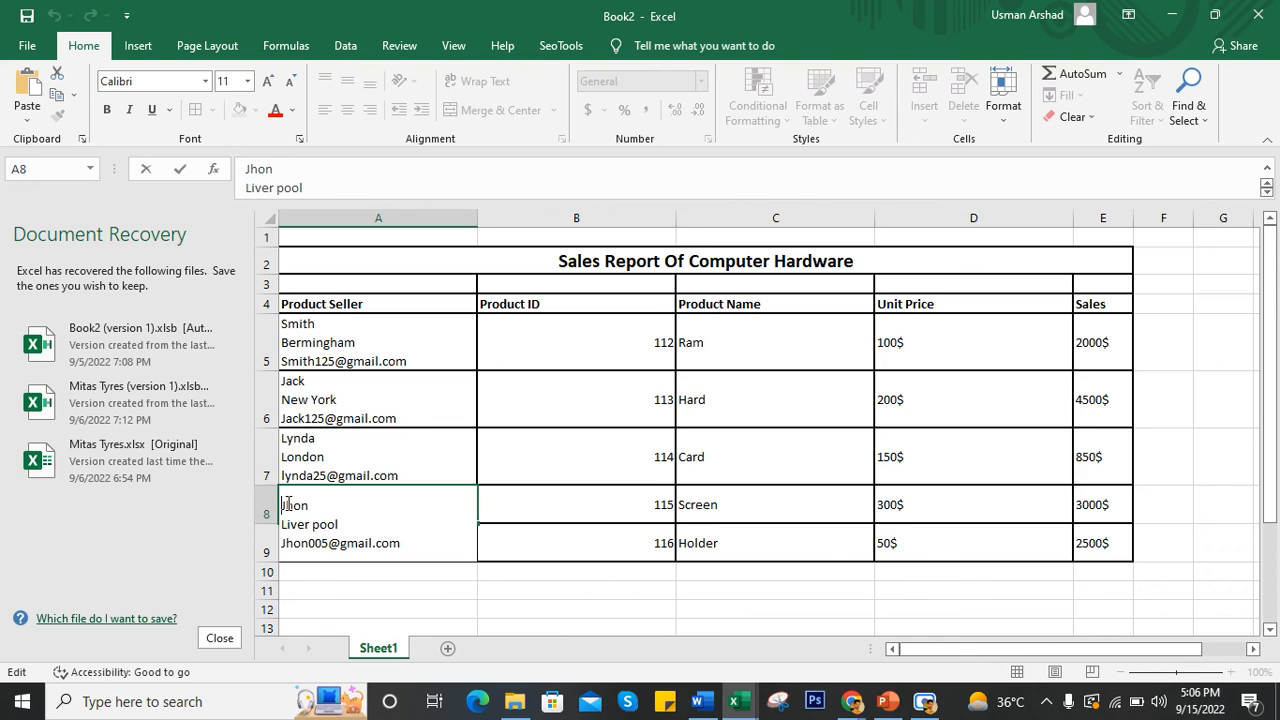
{"action": "key", "text": "Return"}
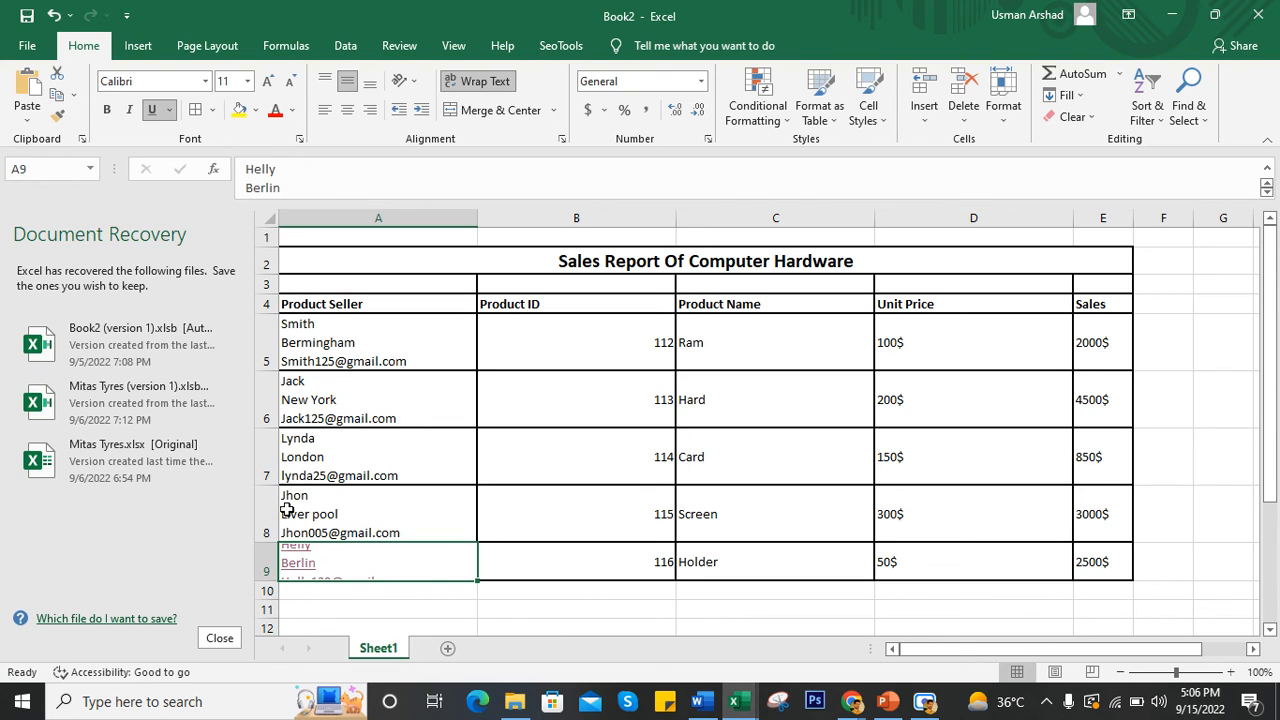
- Remove the e-mail hyperlink from seller cell A9, dismissing the app chooser opened by the link
{"action": "left_click", "coordinate": [357, 561]}
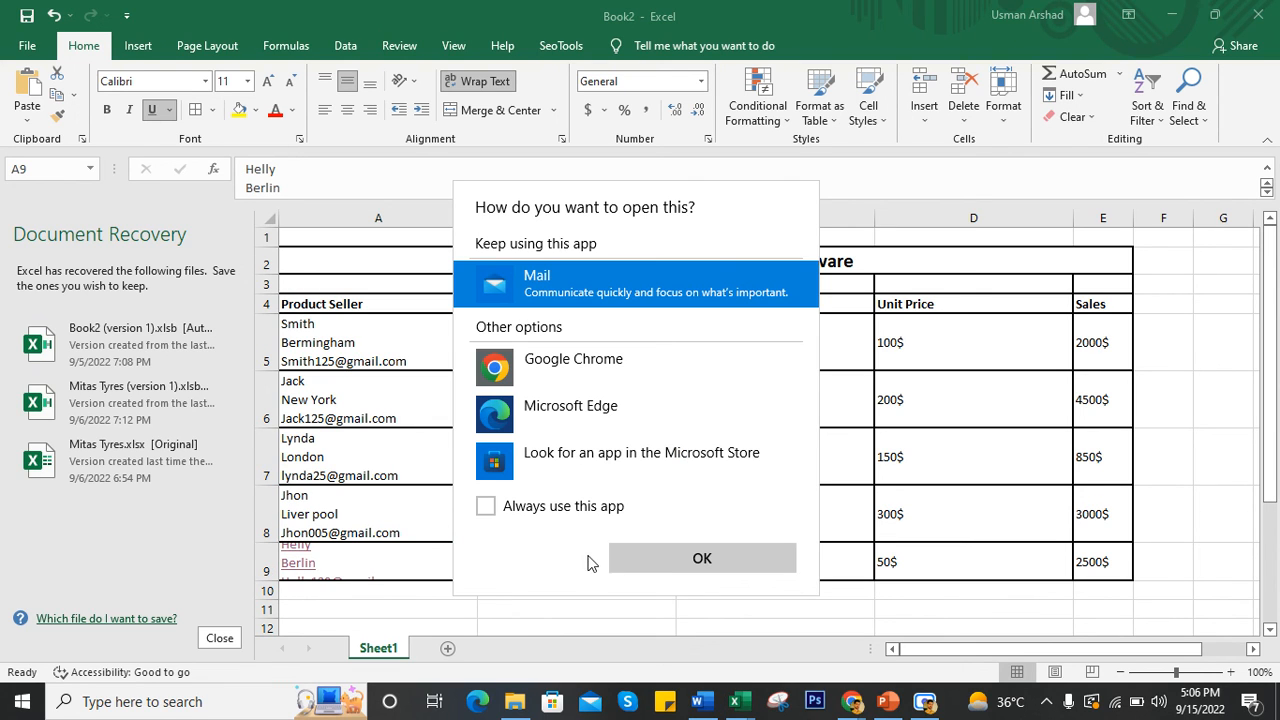
{"action": "left_click", "coordinate": [414, 580]}
{"action": "right_click", "coordinate": [418, 573]}
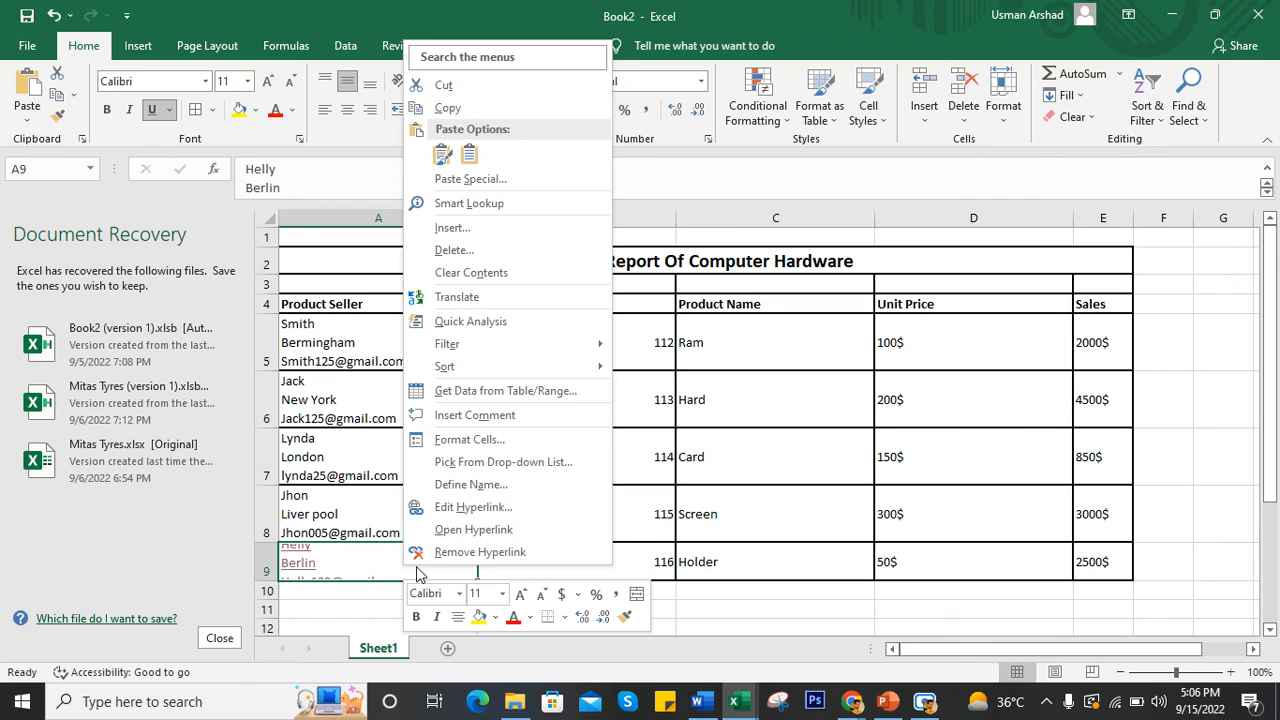
{"action": "left_click", "coordinate": [455, 554]}
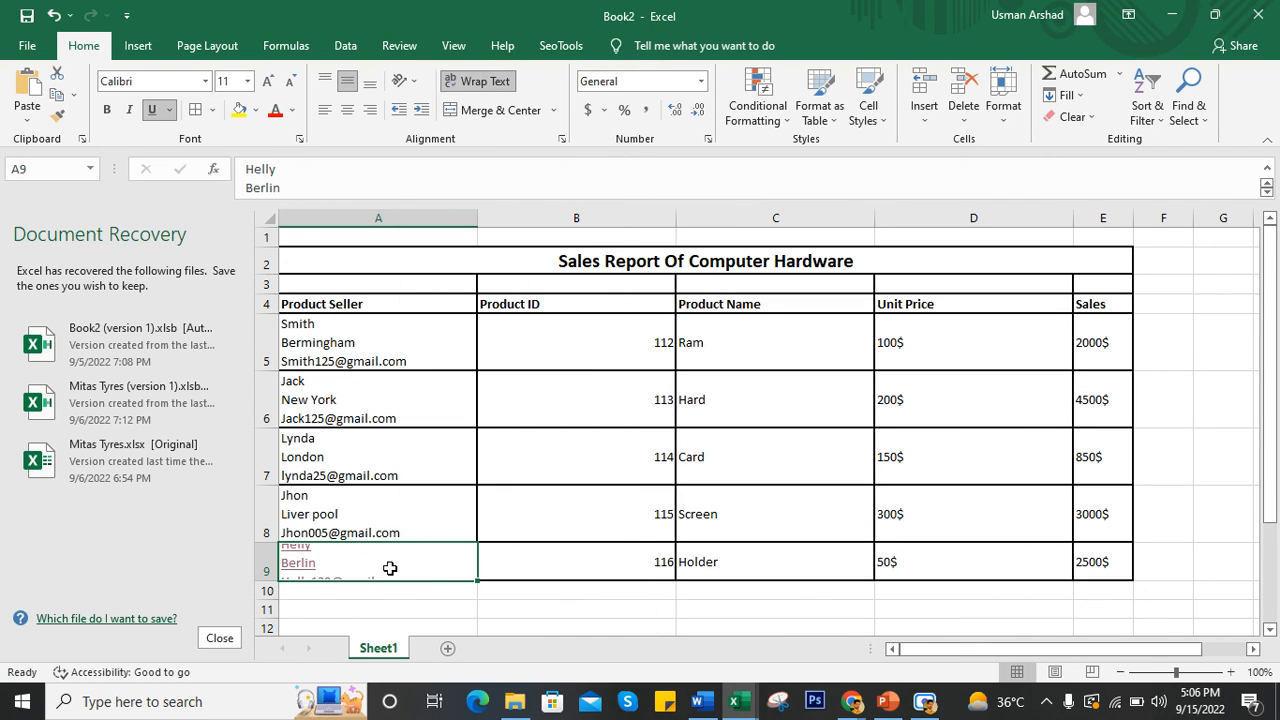
- Re-enter seller cell A9 unchanged to fit row 9 to its three lines of text
{"action": "double_click", "coordinate": [337, 553]}
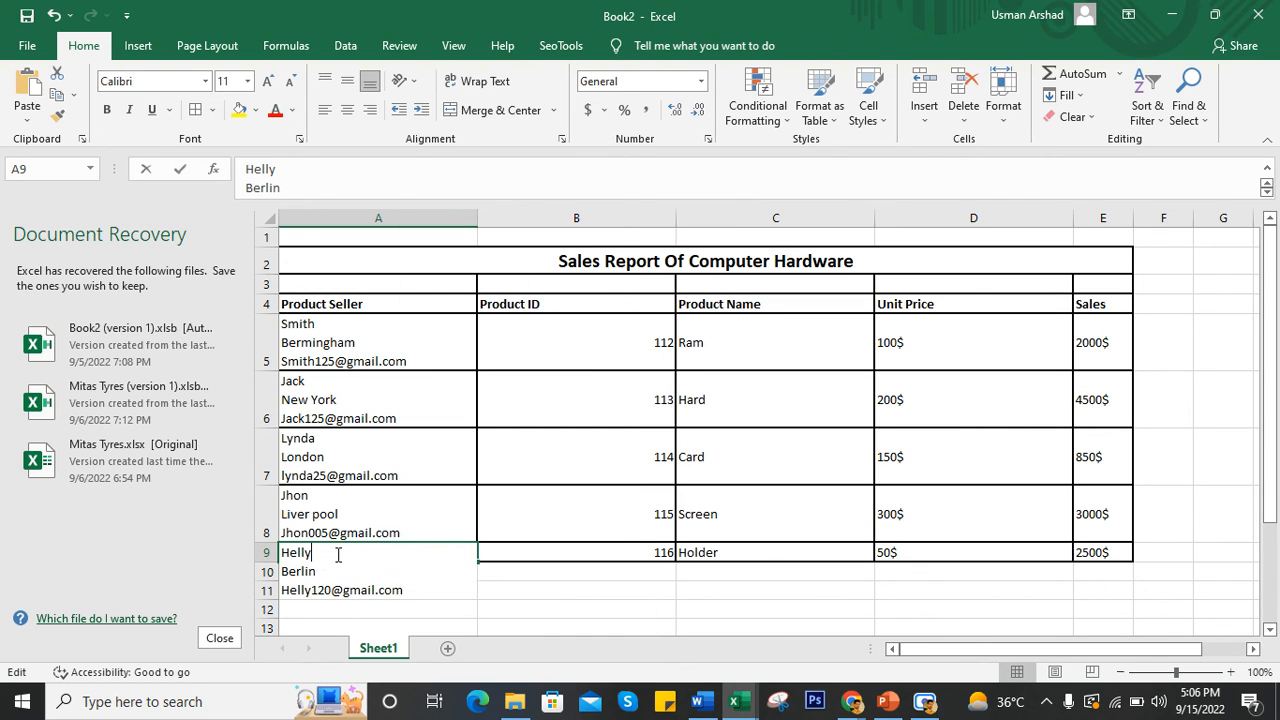
{"action": "left_click", "coordinate": [482, 553]}
{"action": "scroll", "coordinate": [600, 540], "scroll_direction": "down", "scroll_amount": 1}
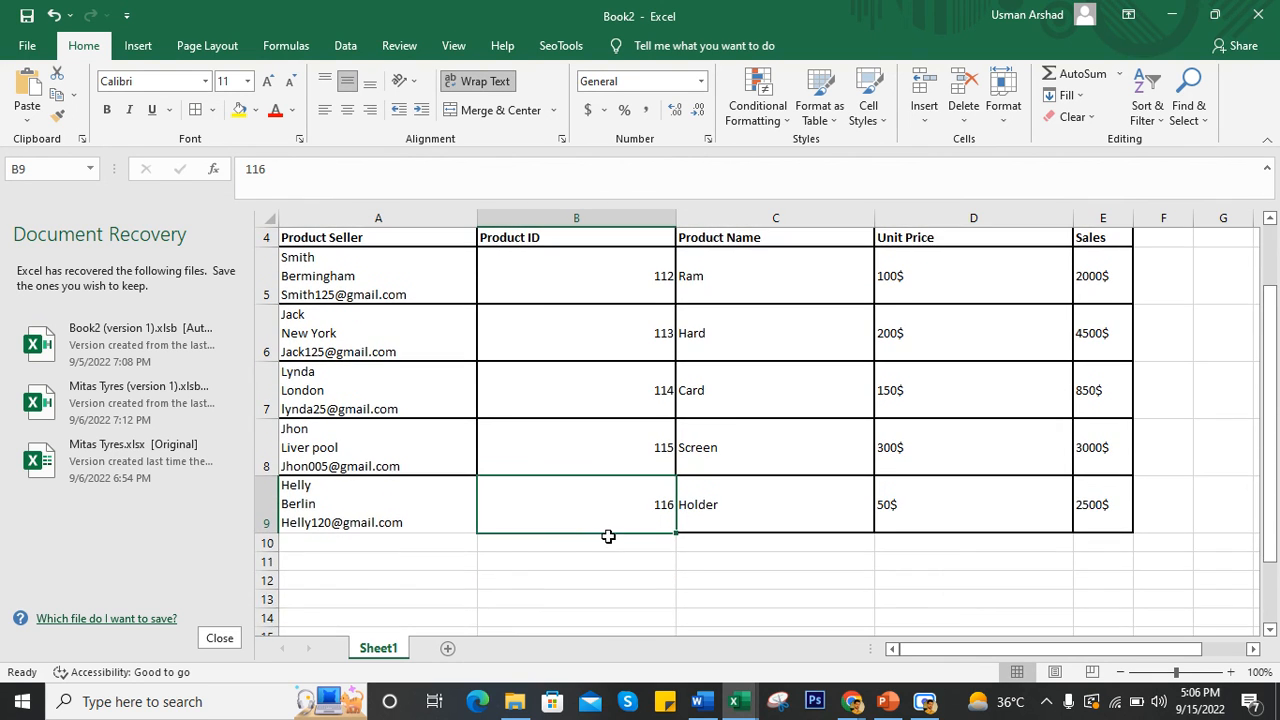
{"action": "scroll", "coordinate": [608, 537], "scroll_direction": "up", "scroll_amount": 1}
{"action": "left_click", "coordinate": [660, 468]}
{"action": "left_click", "coordinate": [919, 481]}
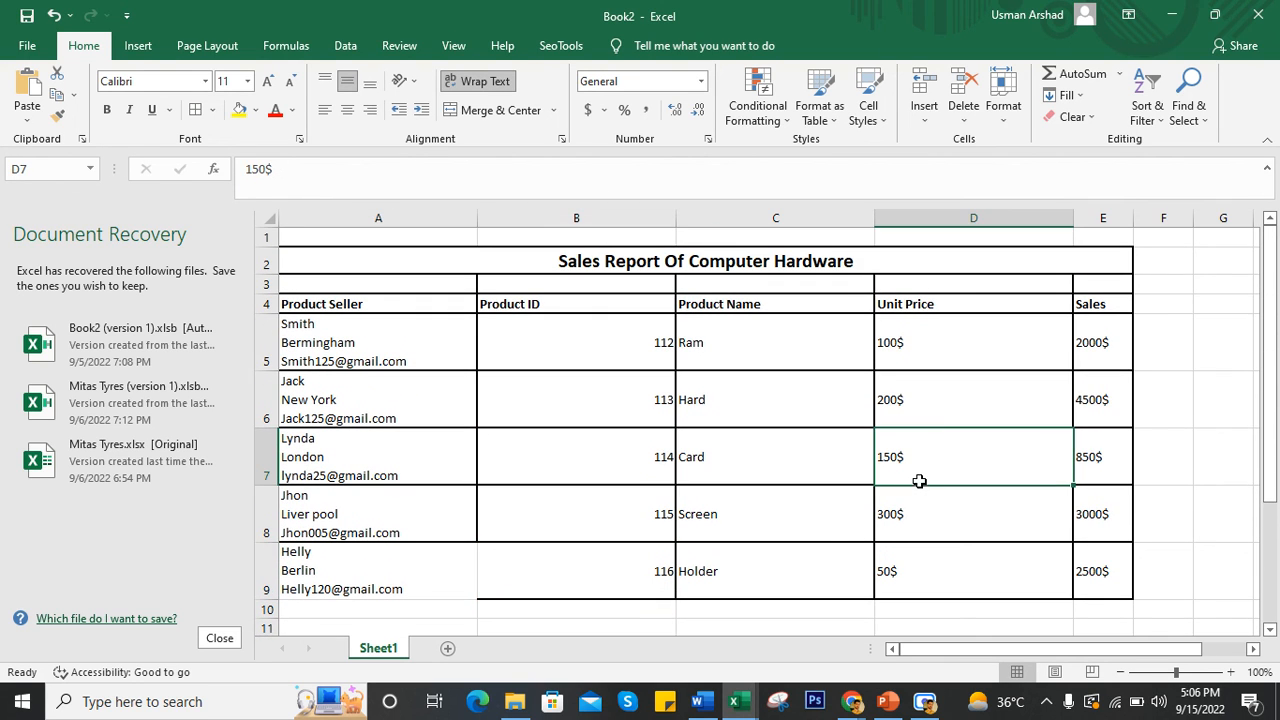
{"action": "left_click", "coordinate": [577, 590]}
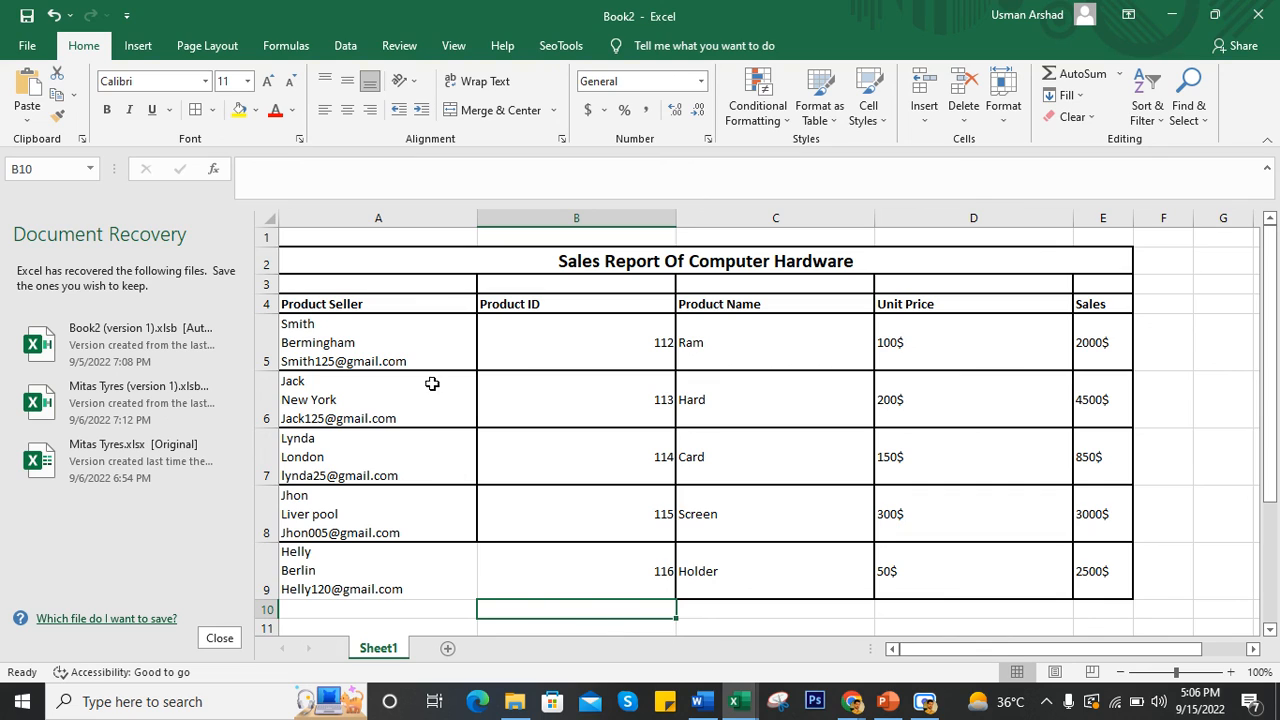
{"action": "left_click", "coordinate": [707, 363]}
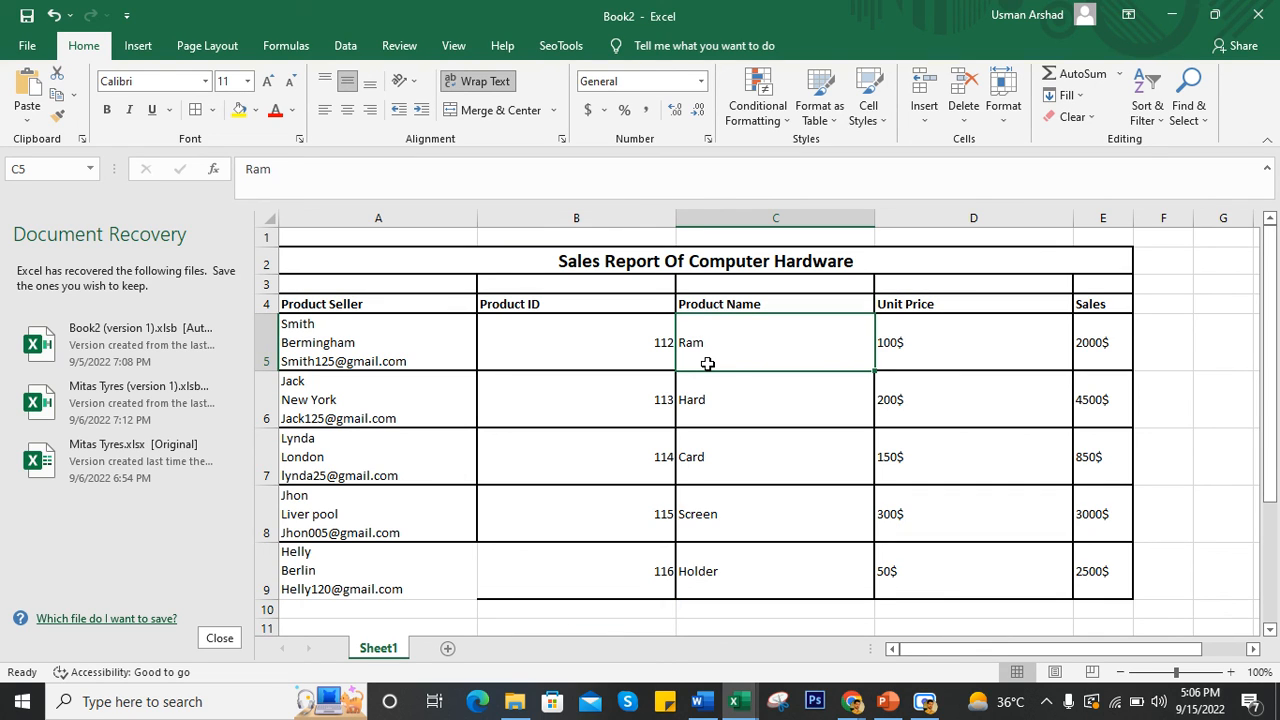
{"action": "left_click_drag", "start_coordinate": [973, 648], "coordinate": [926, 651]}
- Select the whole sales report table, A2:E9, and try to move it one column over to start at column B
{"action": "left_click_drag", "start_coordinate": [457, 266], "coordinate": [567, 569]}
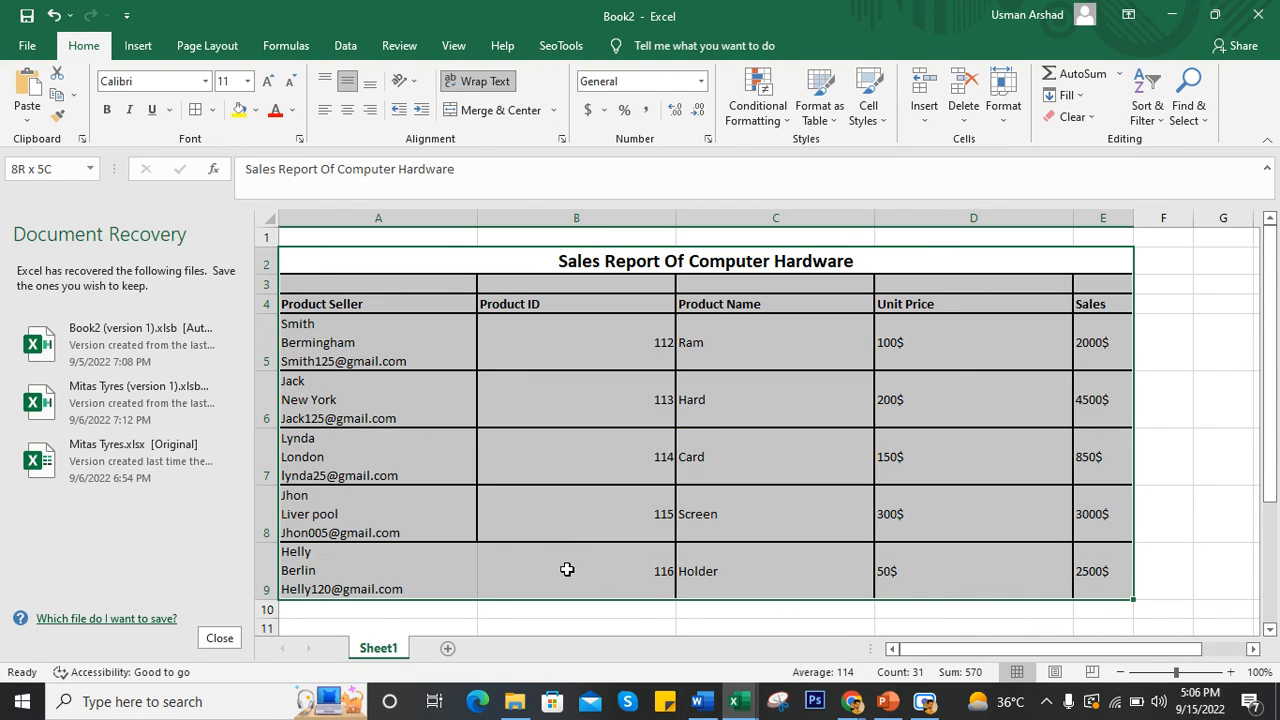
{"action": "left_click_drag", "start_coordinate": [571, 249], "coordinate": [686, 268]}
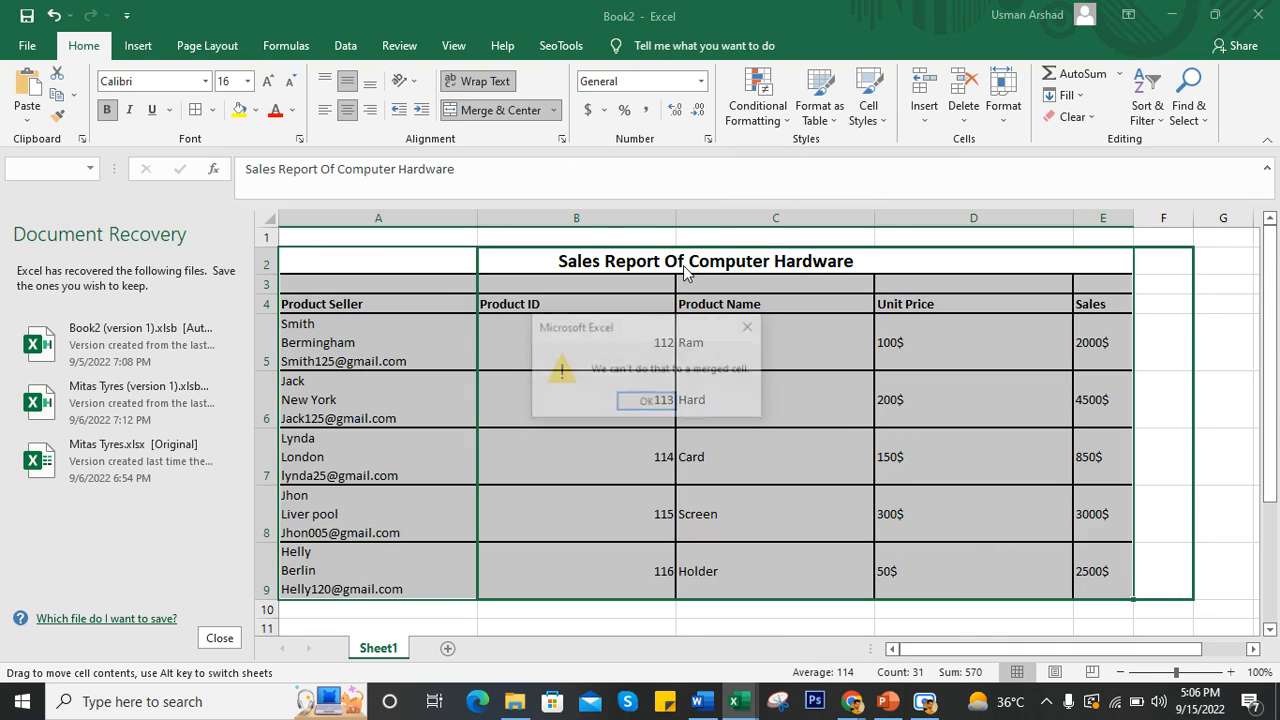
{"action": "left_click", "coordinate": [645, 403]}
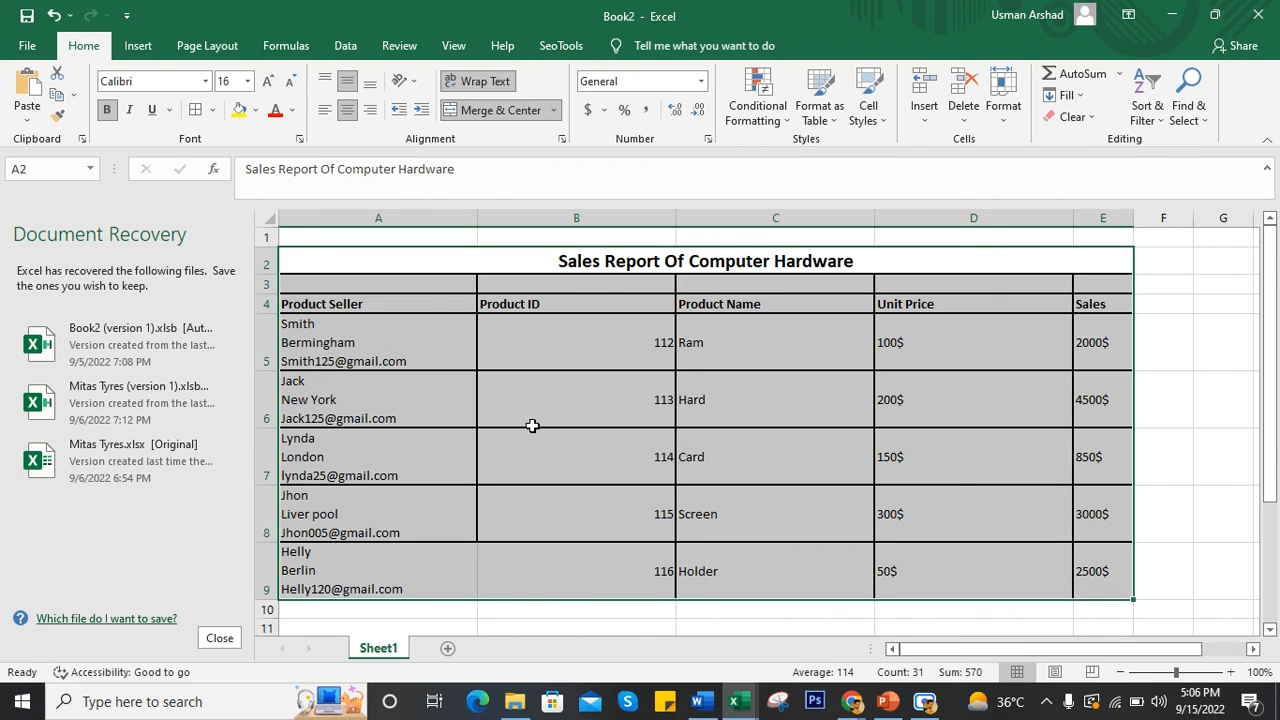
{"action": "left_click", "coordinate": [851, 701]}
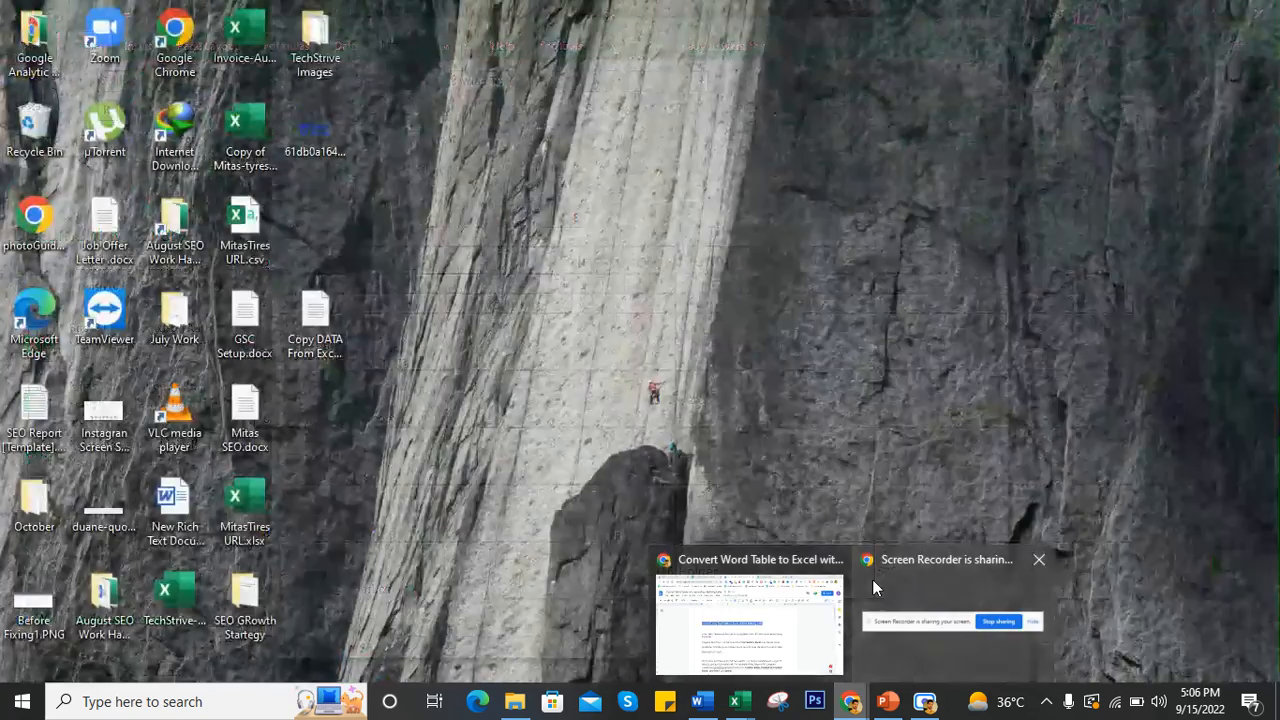
{"action": "left_click", "coordinate": [872, 580]}
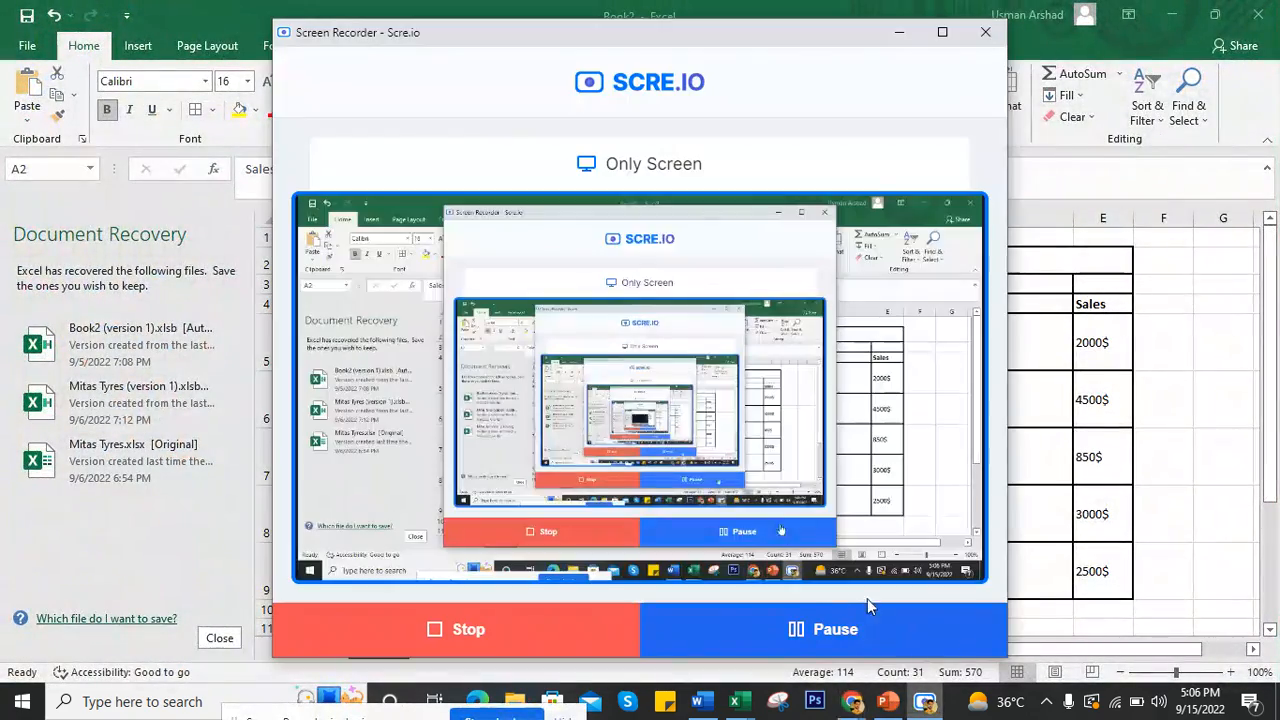